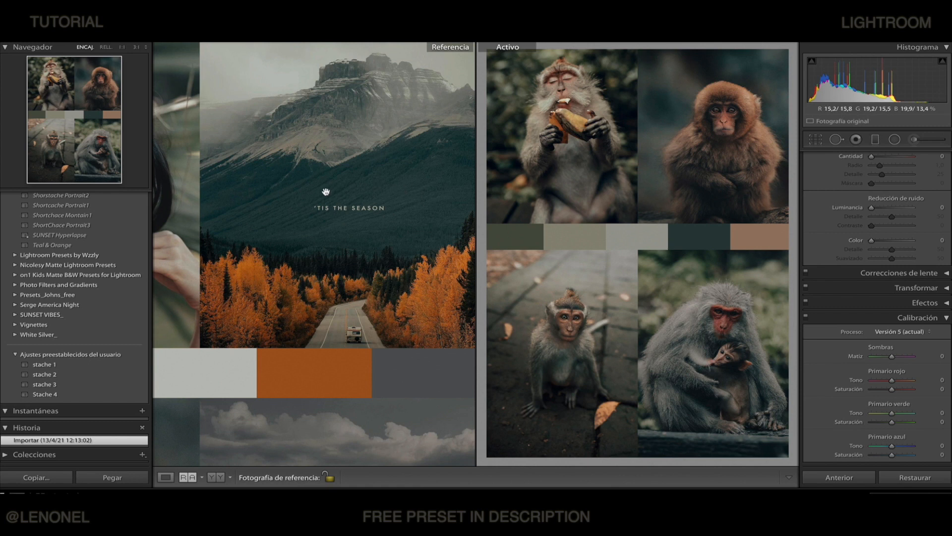
Set the mountain-and-road collage with the colour palette as the reference photo and set the active photo's temperature to 5956
click(267, 298)
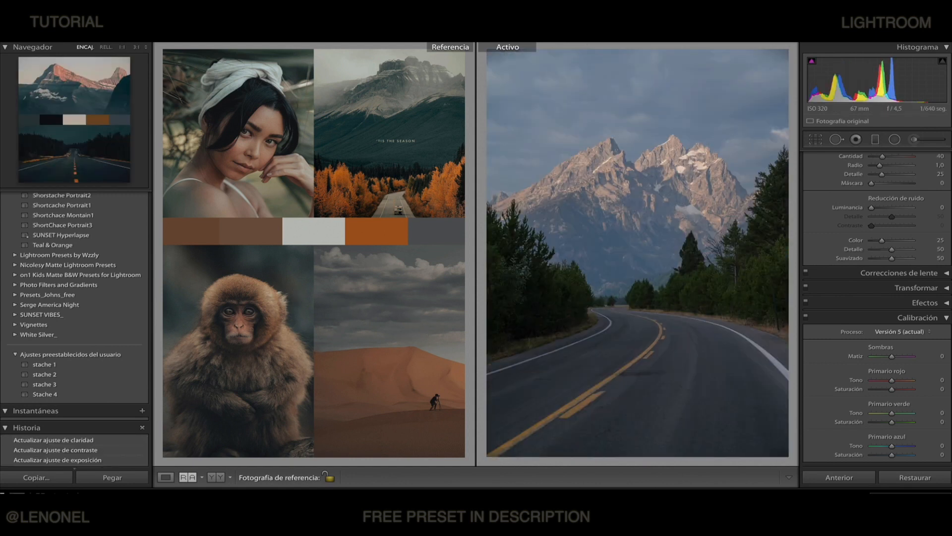
drag(260, 511, 316, 285)
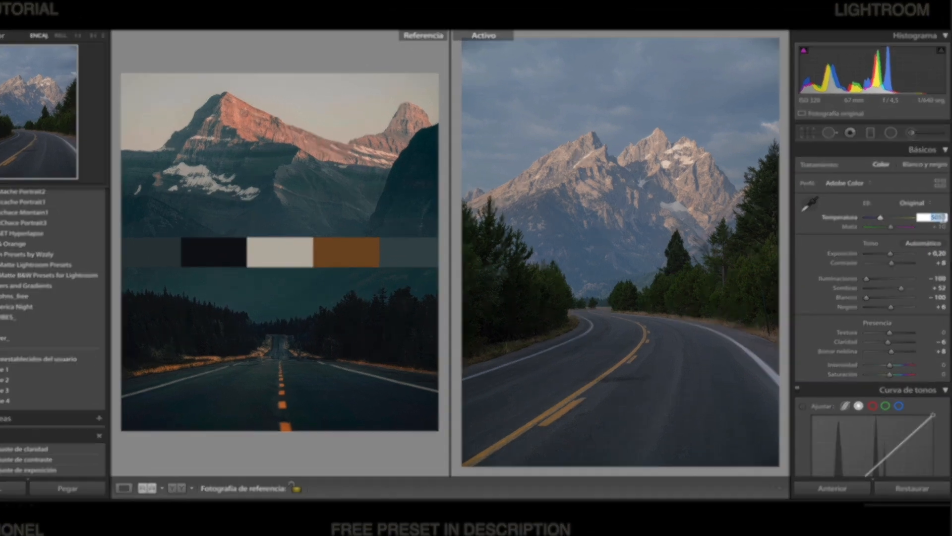
text(595)
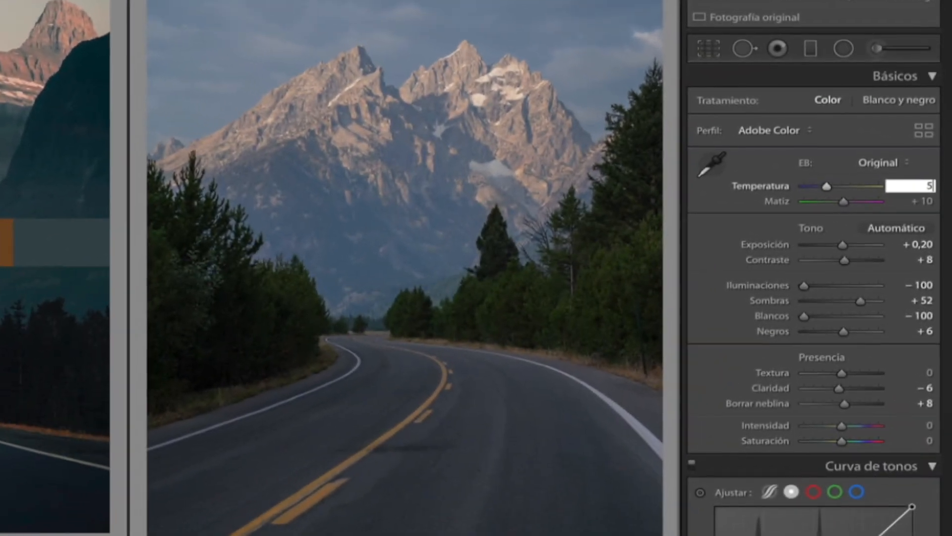
text(6)
key(Return)
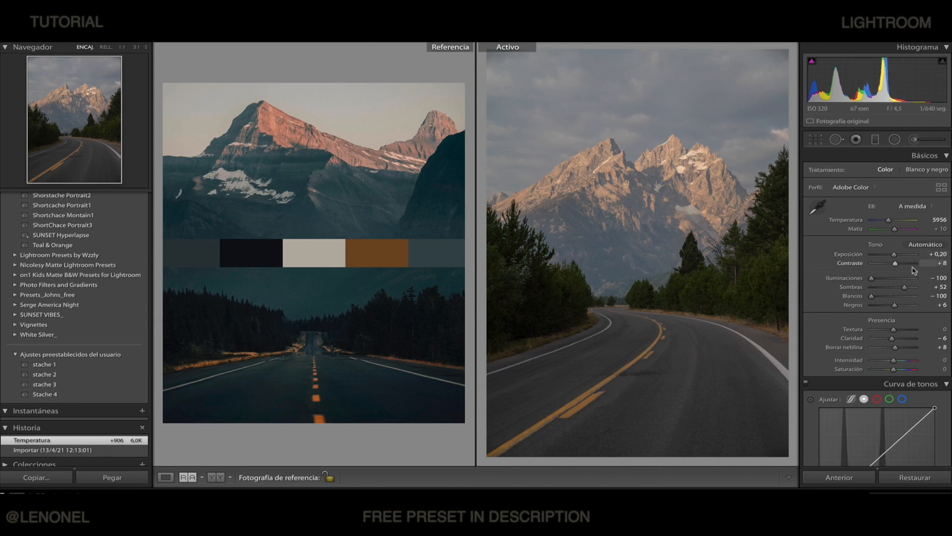
Set the road photo's exposure to −0.20 and contrast to +10
drag(894, 255, 895, 256)
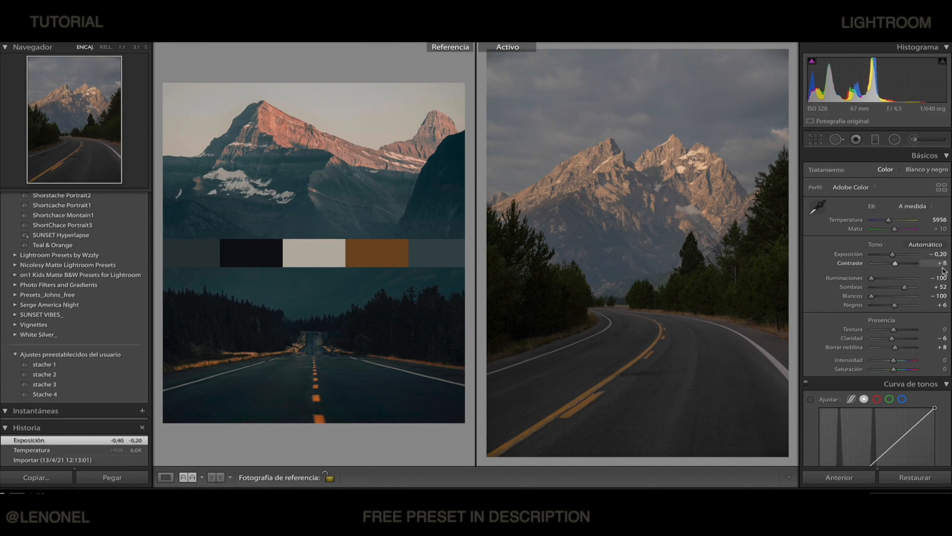
click(943, 264)
text(10)
key(Return)
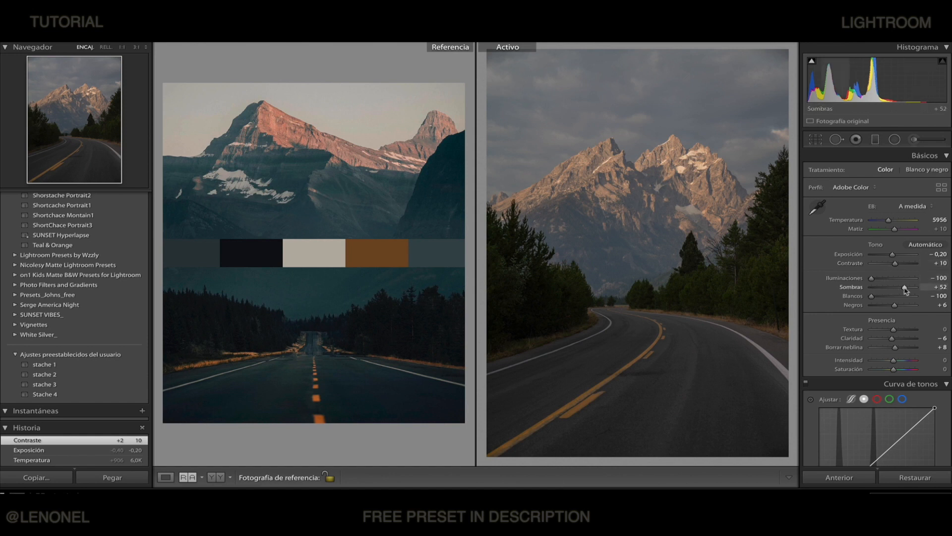
Set the shadows to +35, the blacks to +27 and the texture to −3
drag(906, 290, 902, 290)
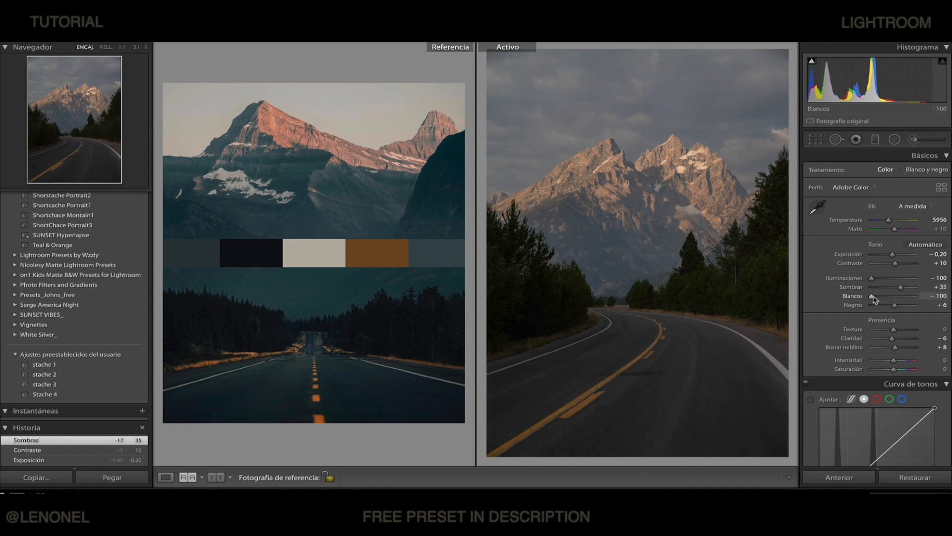
mouse_move(874, 299)
mouse_down()
mouse_move(899, 300)
mouse_move(872, 303)
mouse_up()
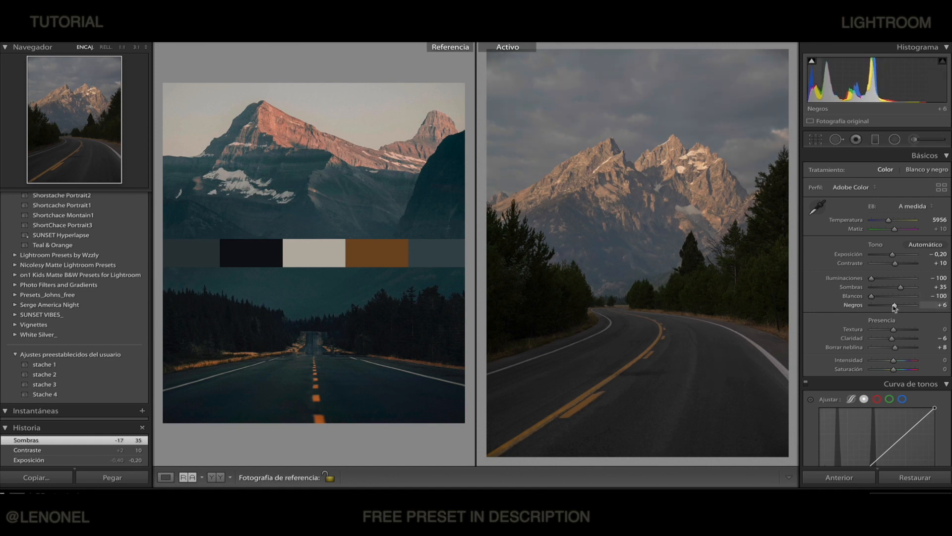
drag(895, 307, 895, 335)
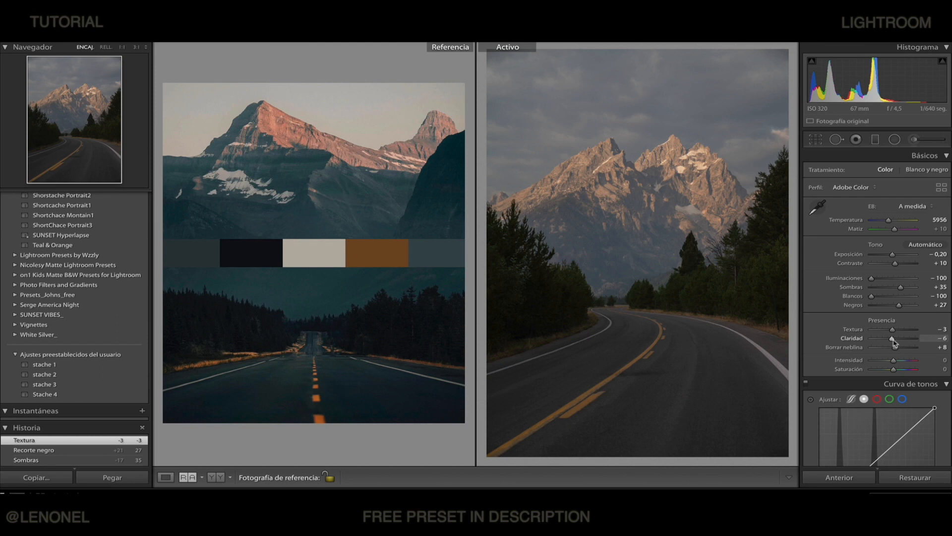
Set clarity to −7, dehaze to −6, vibrance to +10 and saturation to −35
drag(894, 342, 893, 349)
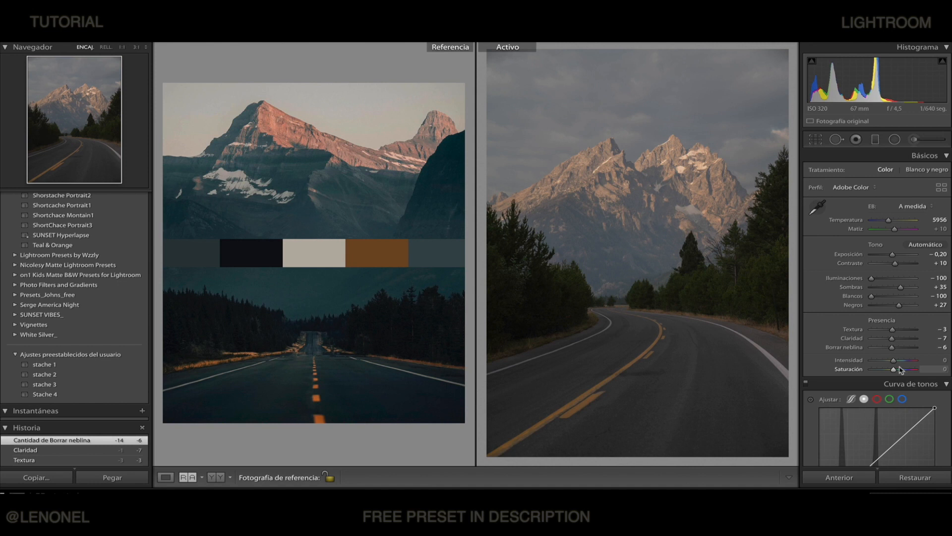
drag(894, 361, 896, 365)
drag(894, 369, 888, 370)
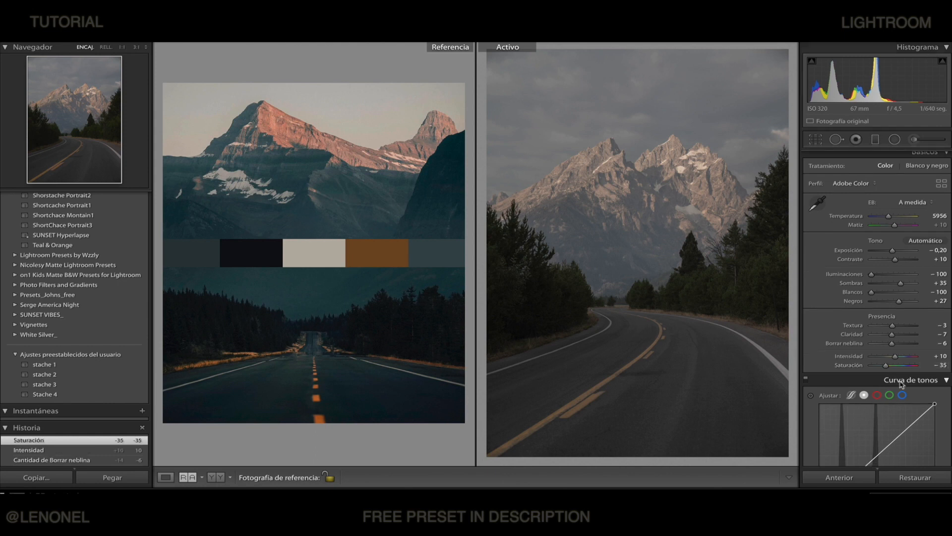
Add evenly spaced control points along the diagonal of the RGB tone curve without bending it
scroll(888, 347, down, 5)
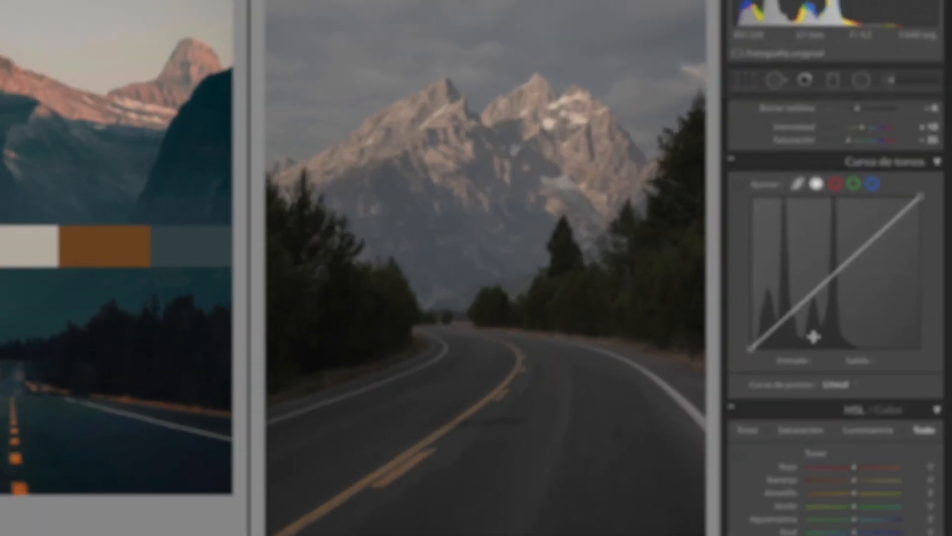
click(793, 310)
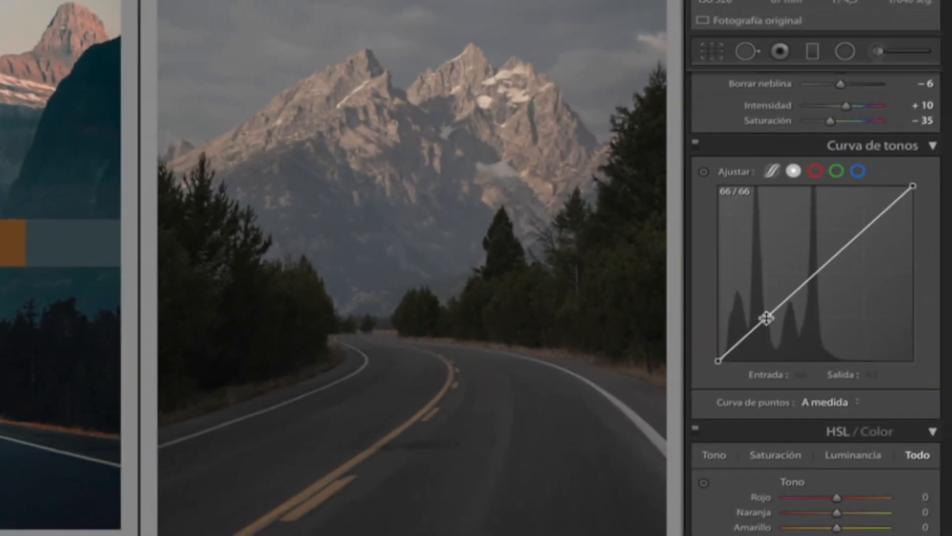
click(837, 271)
click(879, 233)
click(772, 330)
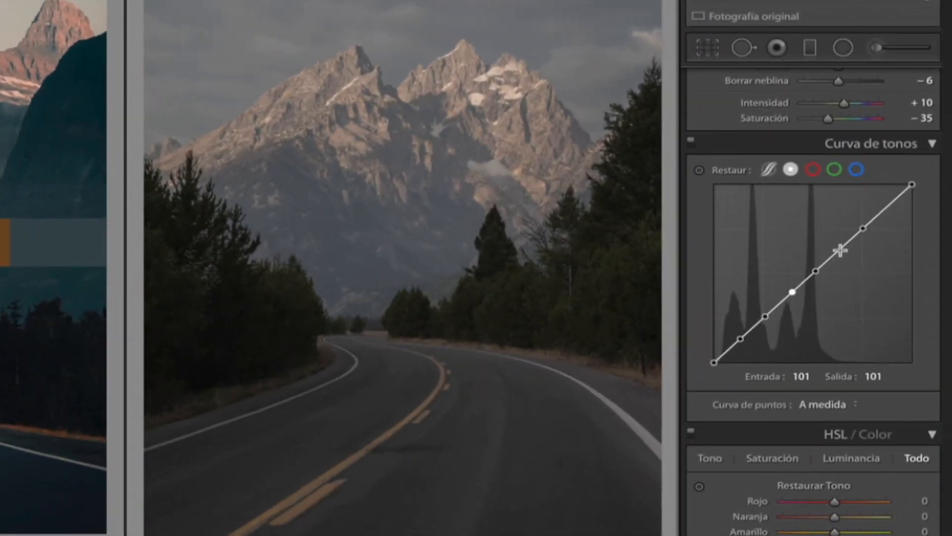
Shape a faded S-curve: raise the black point to output 18, pull the shadow points down and lower the white point
drag(714, 362, 714, 352)
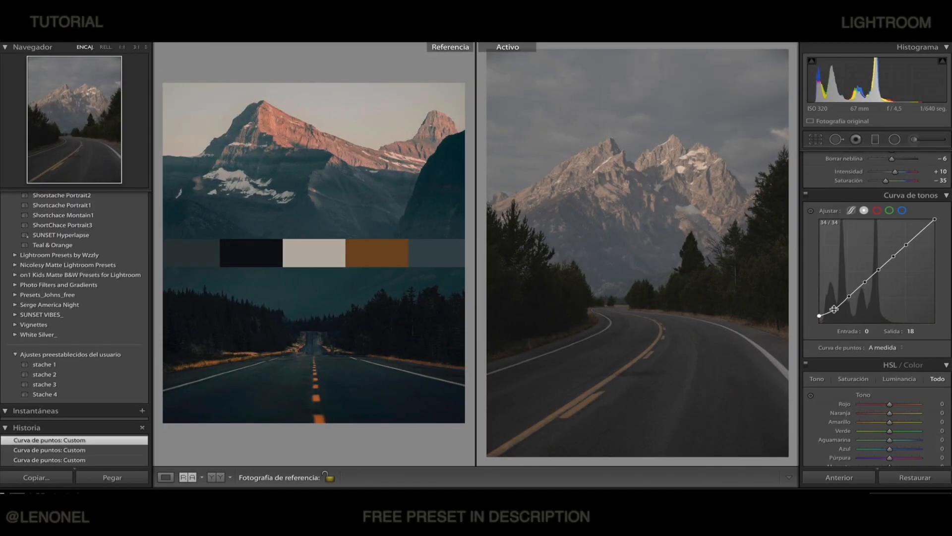
drag(784, 311, 787, 324)
drag(867, 285, 849, 302)
drag(941, 221, 911, 243)
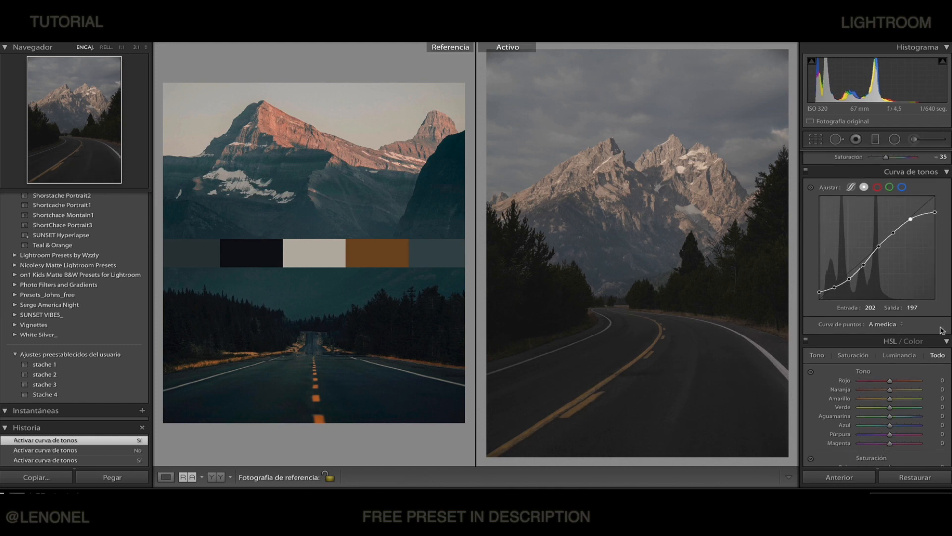
Set the HSL hues to orange −28, yellow −59, aqua −7, blue −9, purple −100 and magenta −100
scroll(941, 329, down, 9)
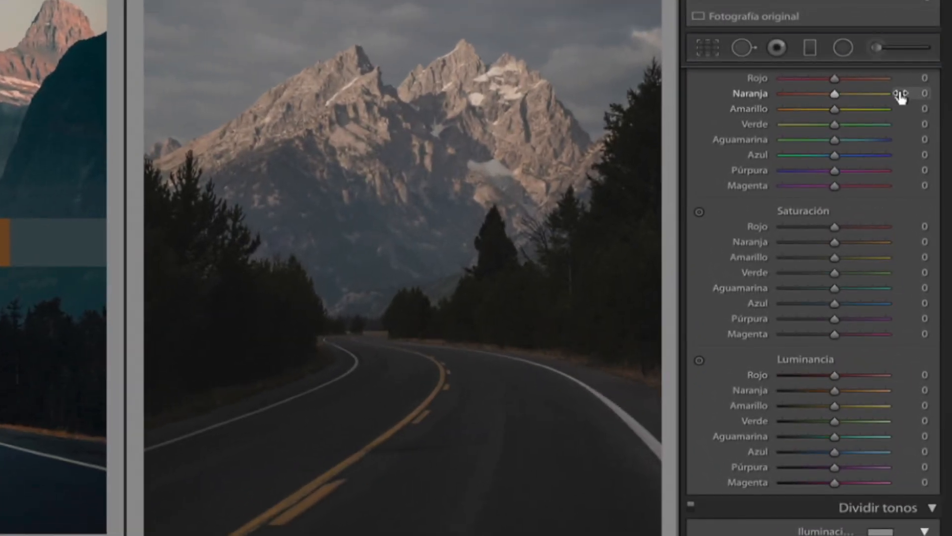
mouse_move(835, 95)
mouse_down()
mouse_move(861, 95)
mouse_move(823, 96)
mouse_move(831, 100)
mouse_up()
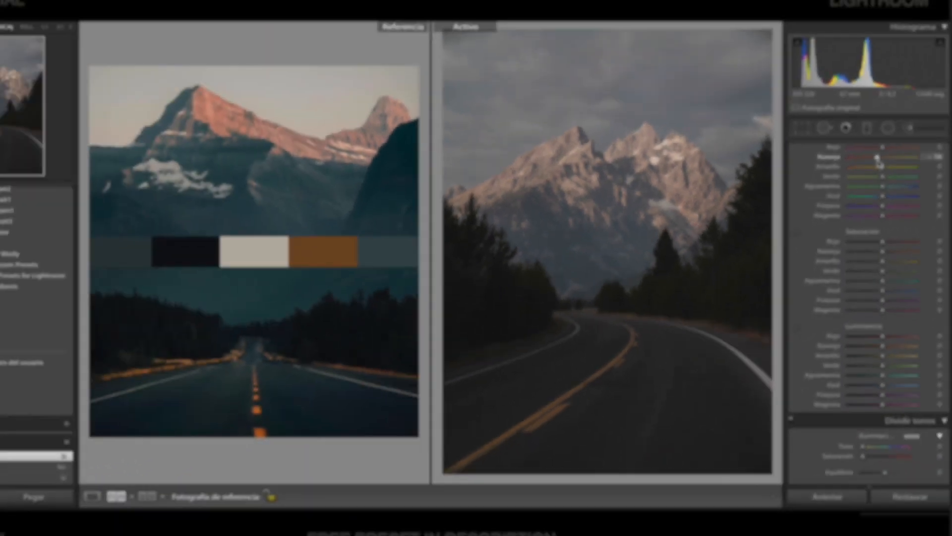
drag(878, 161, 882, 170)
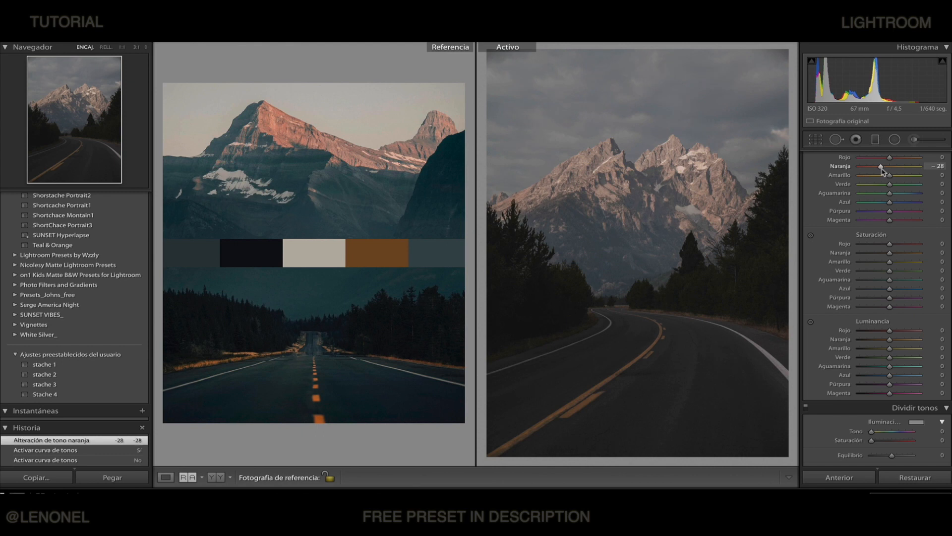
drag(890, 176, 874, 178)
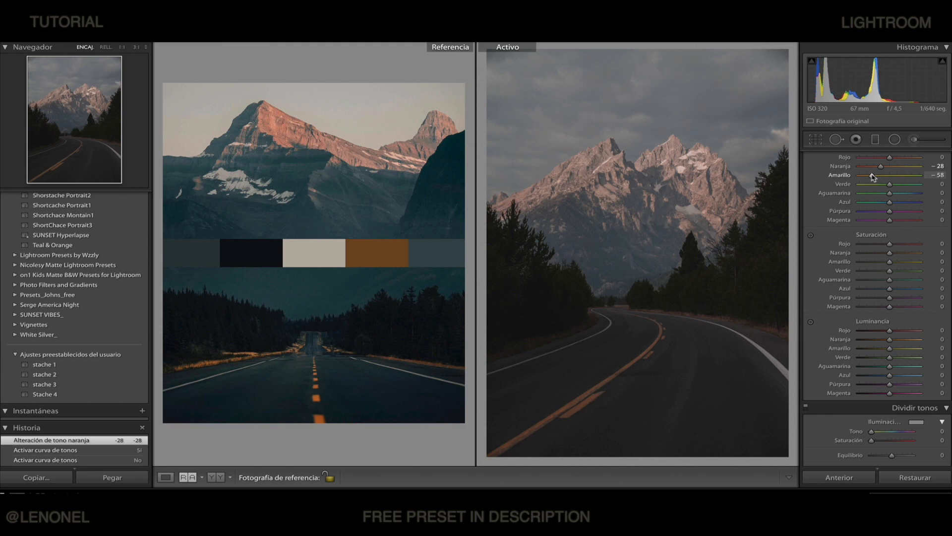
drag(873, 177, 873, 177)
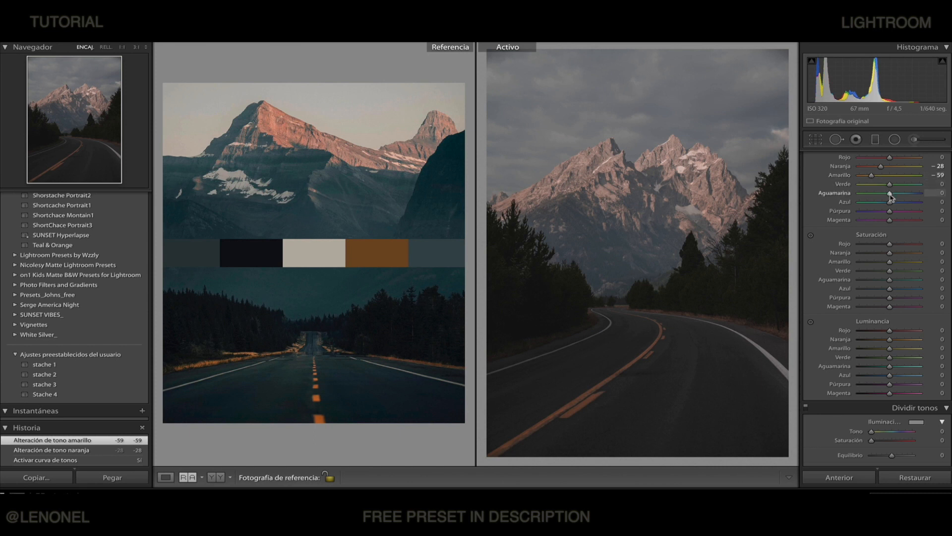
drag(891, 198, 888, 195)
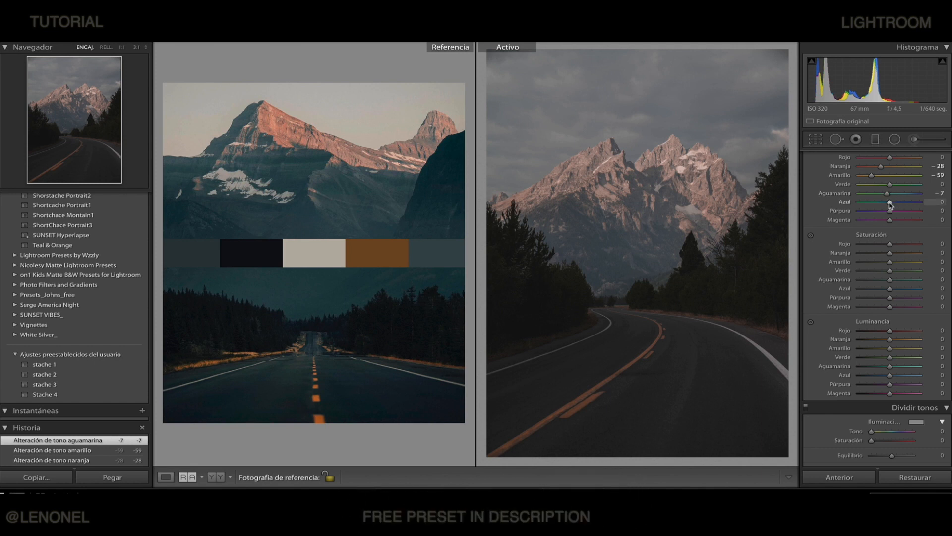
drag(890, 205, 822, 226)
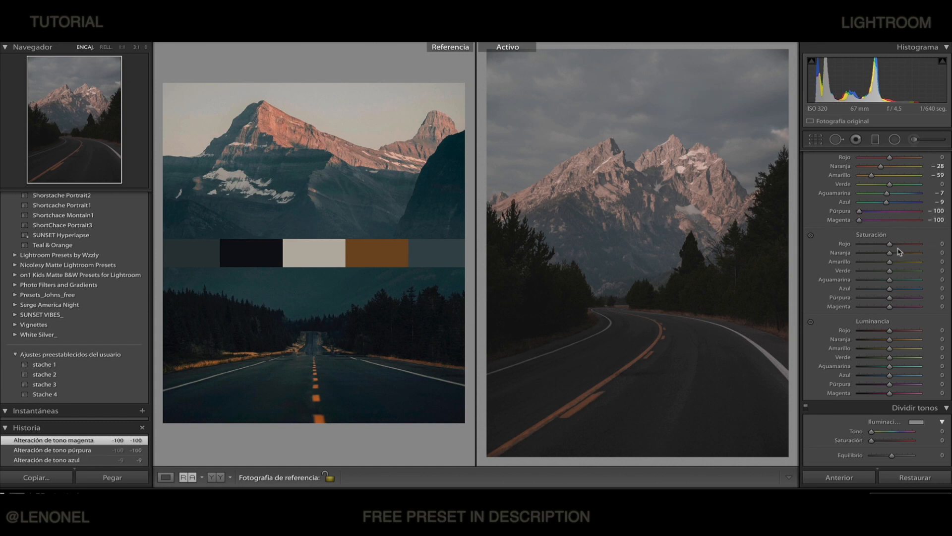
Set the HSL saturation to orange +43, yellow +72, green +50, blue −61, purple −100 and magenta −100
drag(890, 253, 903, 256)
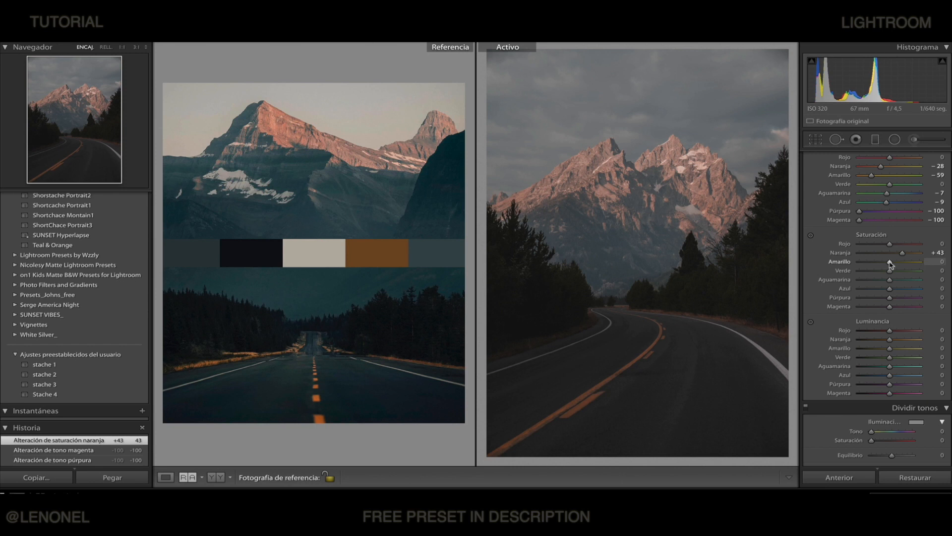
drag(890, 263, 911, 266)
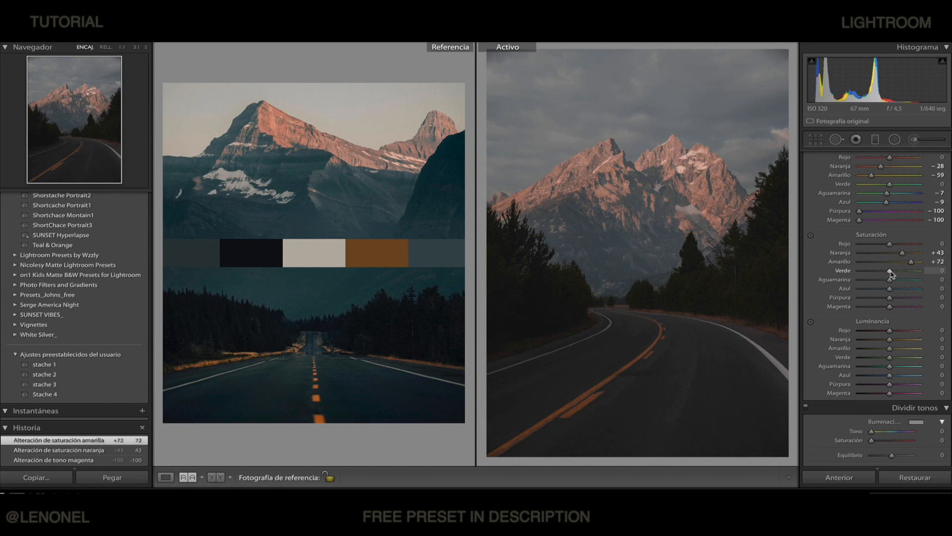
drag(891, 274, 907, 279)
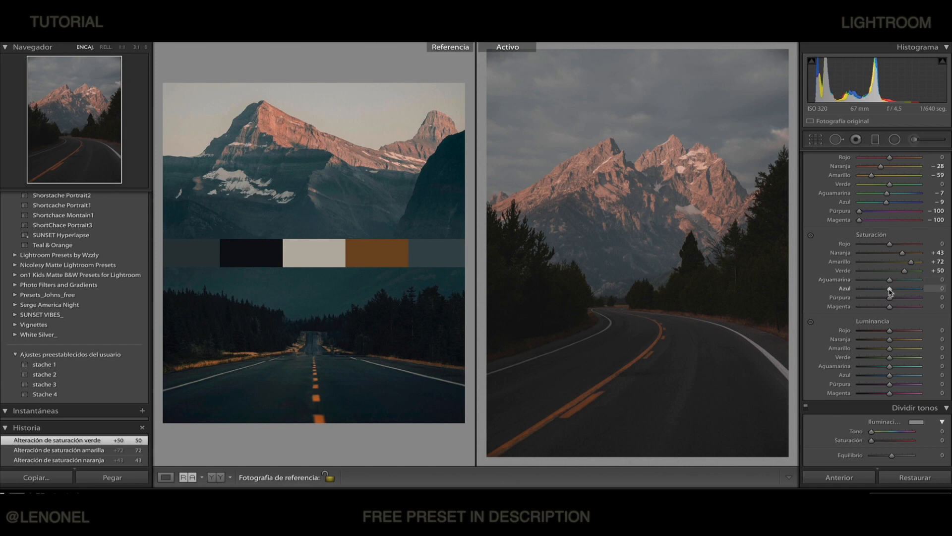
drag(889, 290, 849, 306)
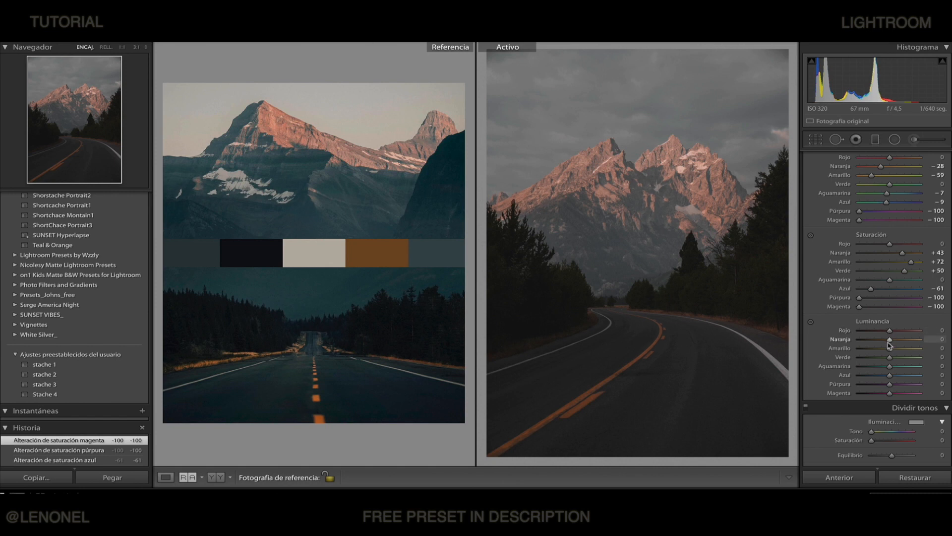
Set the HSL luminance to red +16, orange +3, yellow +72, green −22, aqua −12, blue −61, purple −100 and magenta −100
drag(890, 331, 913, 361)
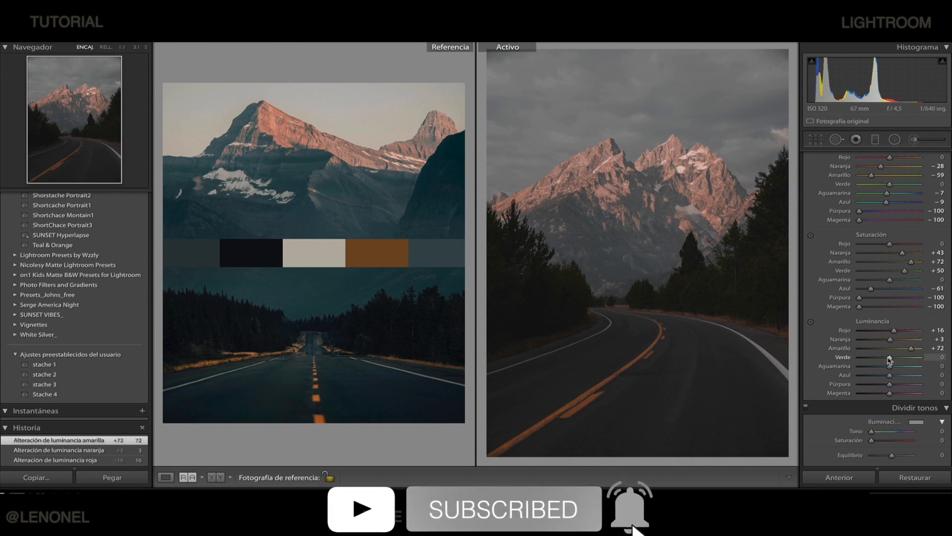
drag(889, 358, 882, 357)
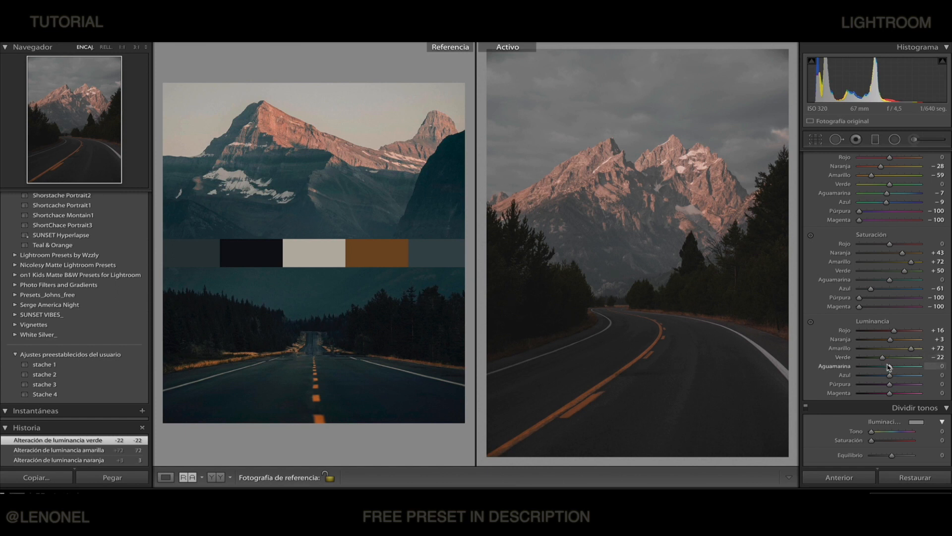
drag(891, 370, 830, 394)
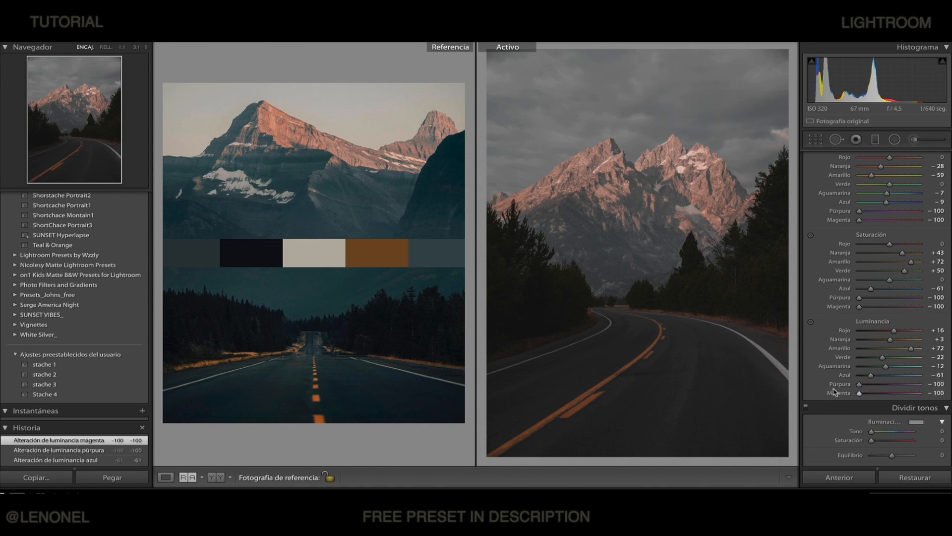
Switch the HSL adjustments off and on twice to compare the photo with and without them
scroll(824, 213, up, 5)
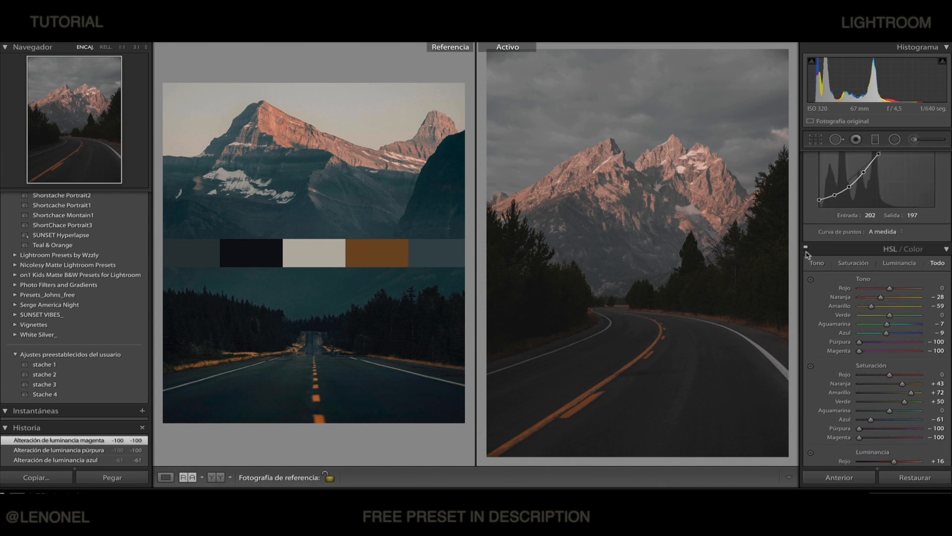
click(806, 249)
click(806, 249)
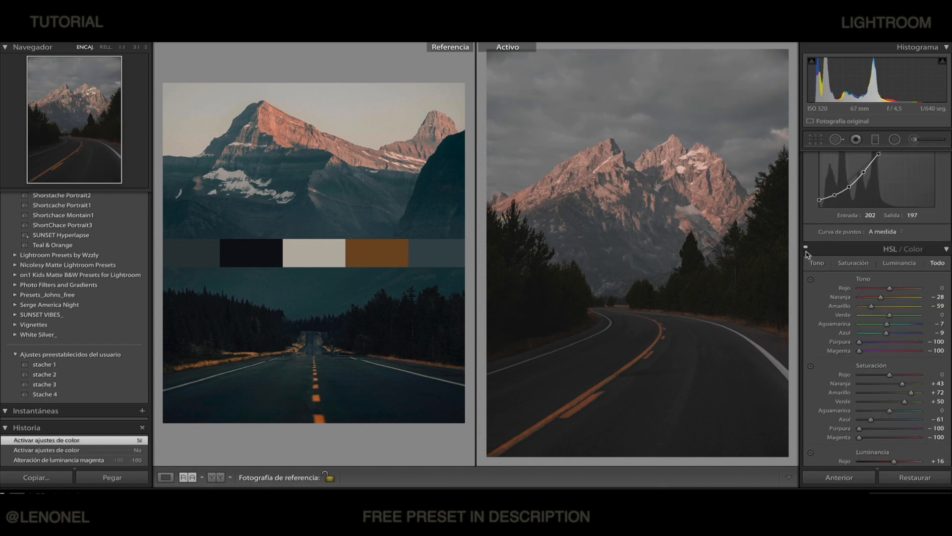
click(806, 249)
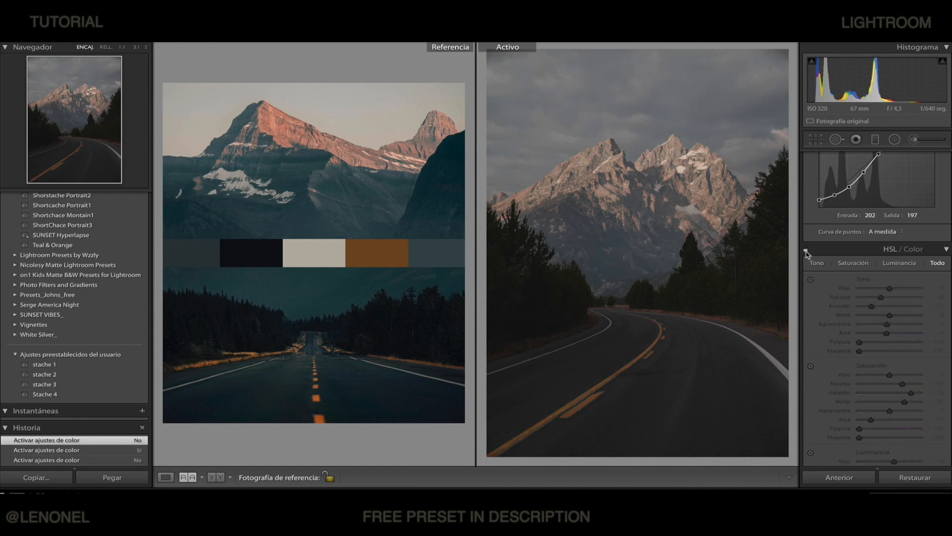
click(805, 250)
Set the split toning highlights to hue 49 and saturation 15
scroll(903, 361, down, 5)
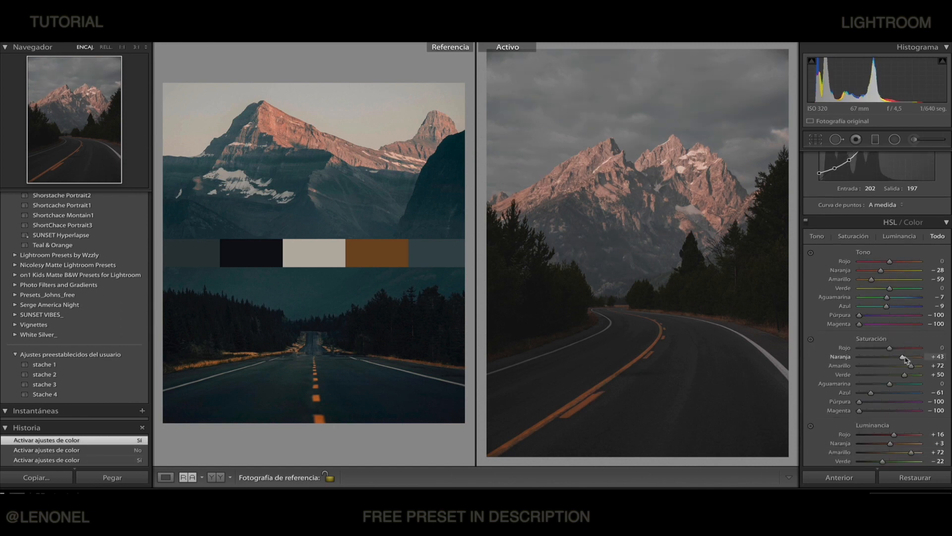
scroll(903, 361, down, 5)
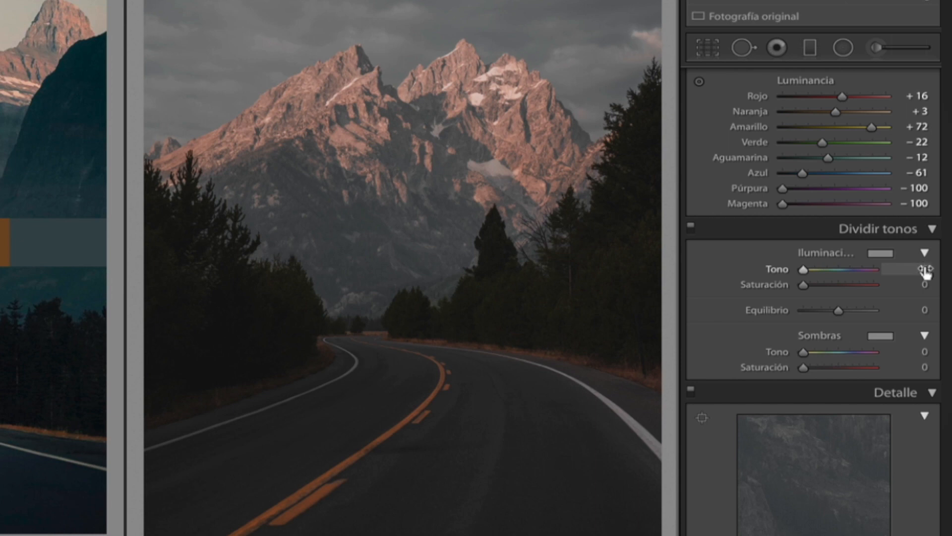
click(923, 268)
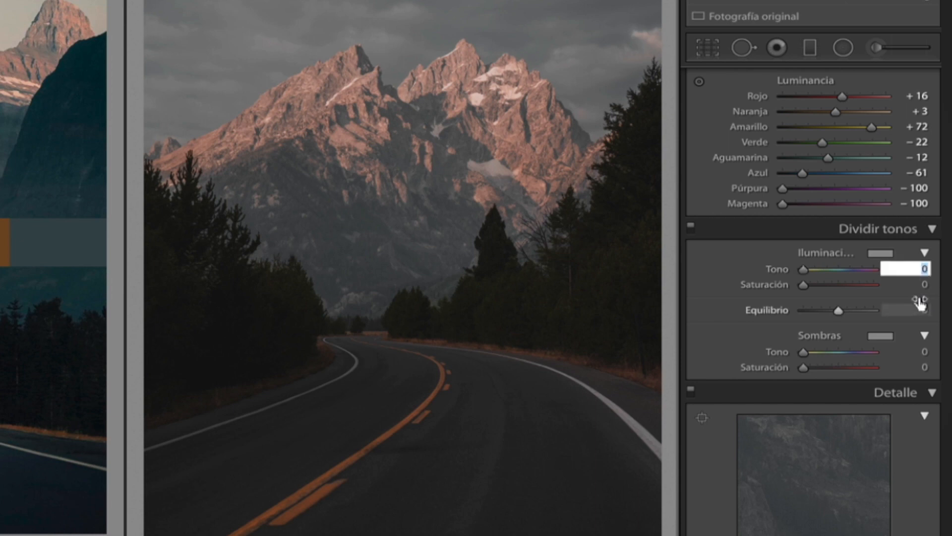
text(50)
key(Return)
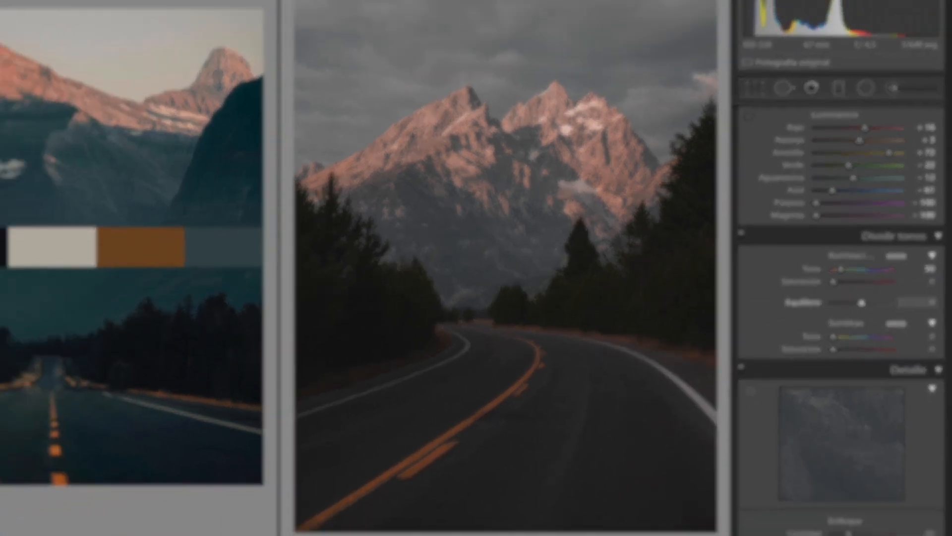
click(931, 282)
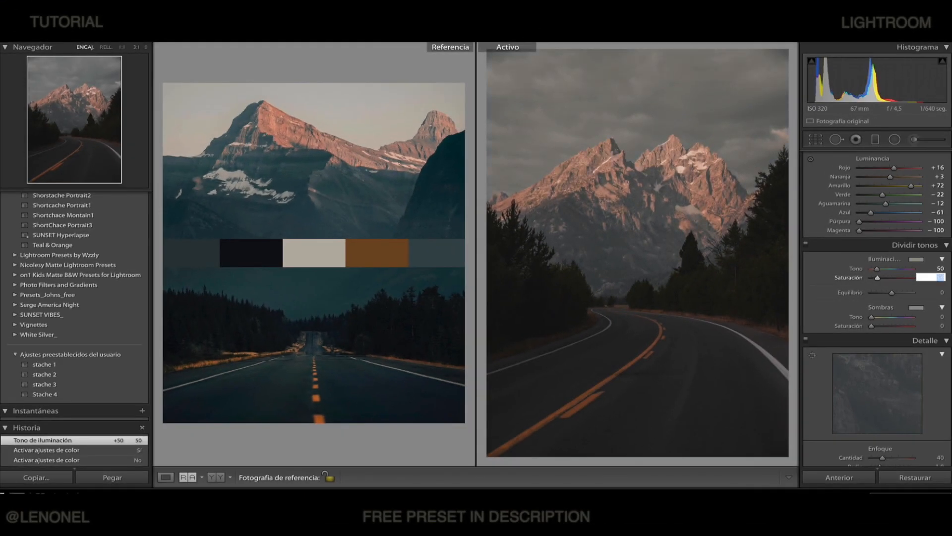
key(Return)
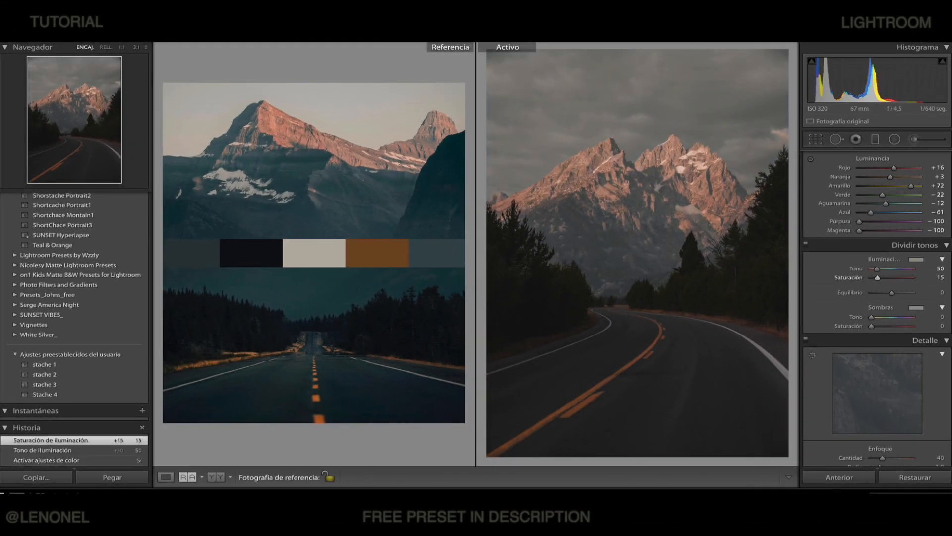
alt+click(878, 270)
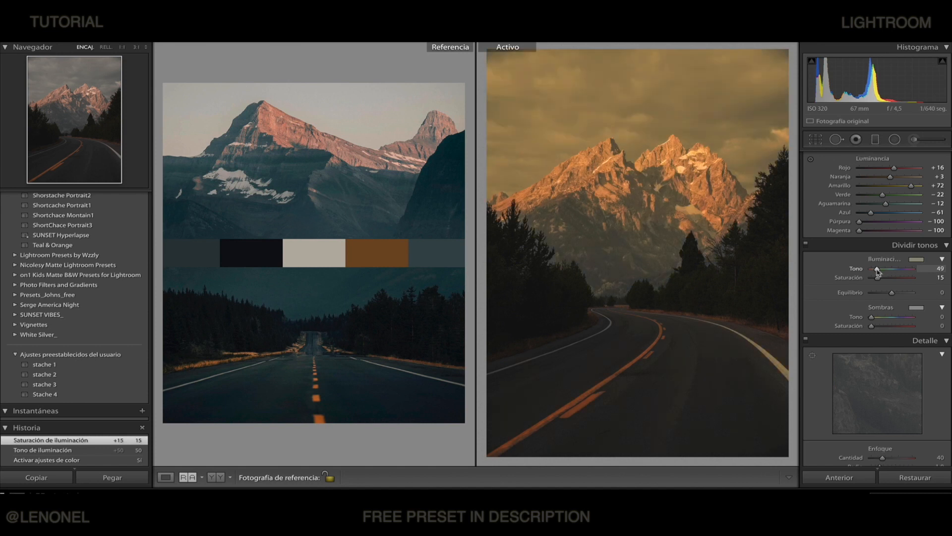
Set the split toning shadows to hue 200 and saturation 16
click(942, 318)
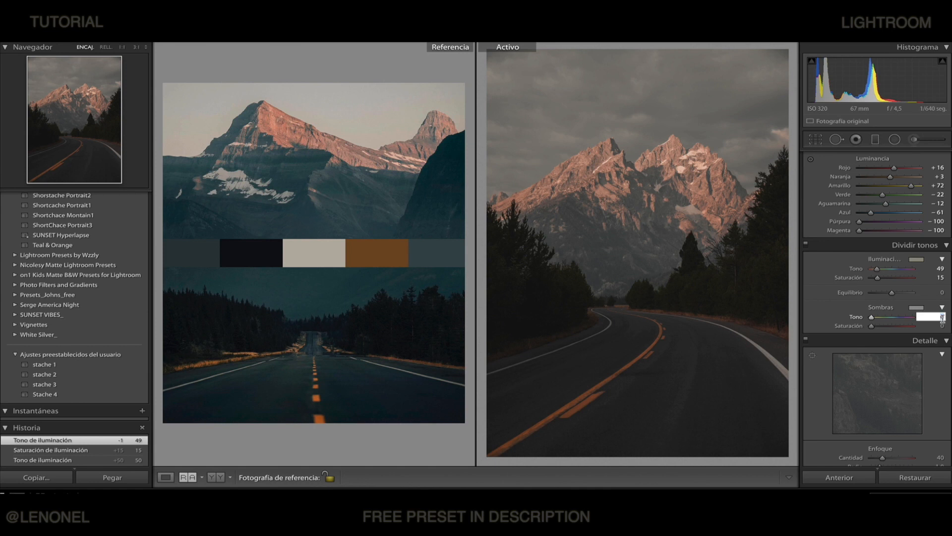
text(200)
click(941, 327)
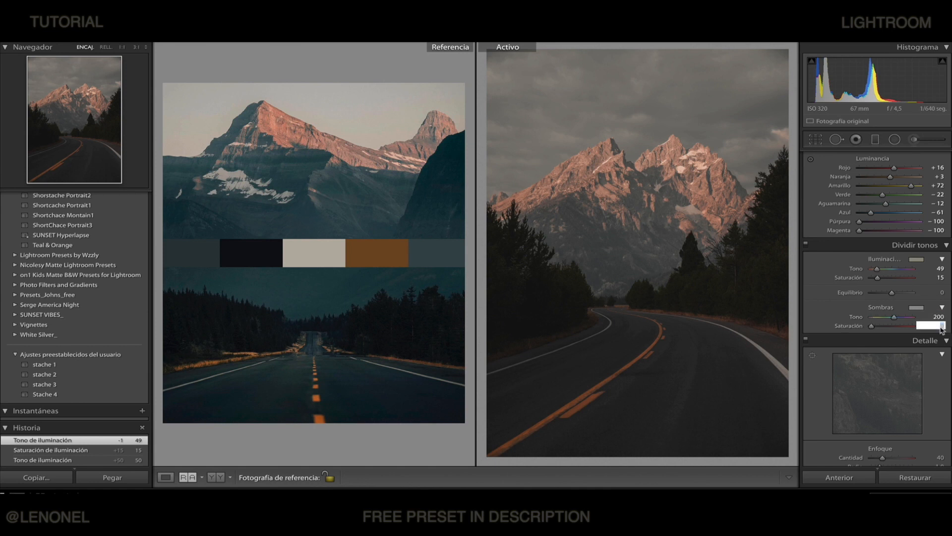
text(16)
key(Return)
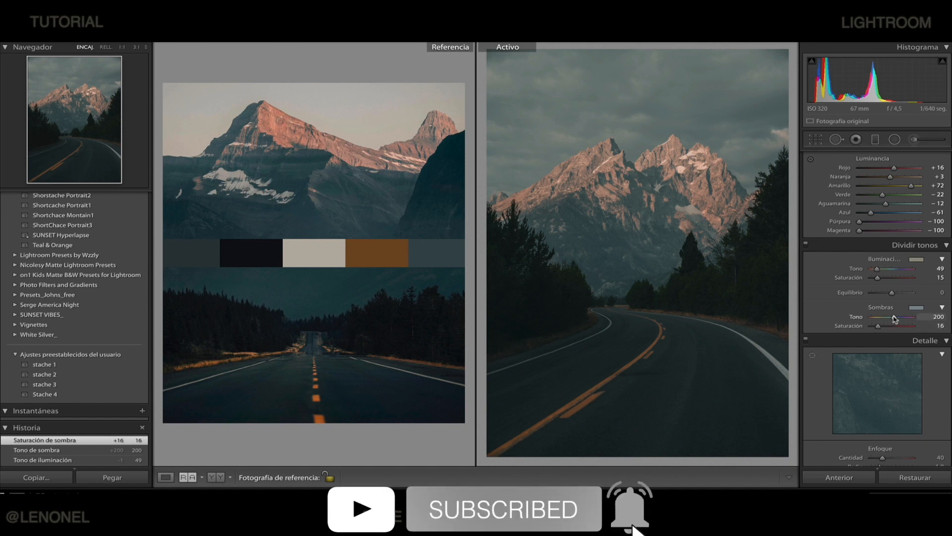
alt+click(894, 317)
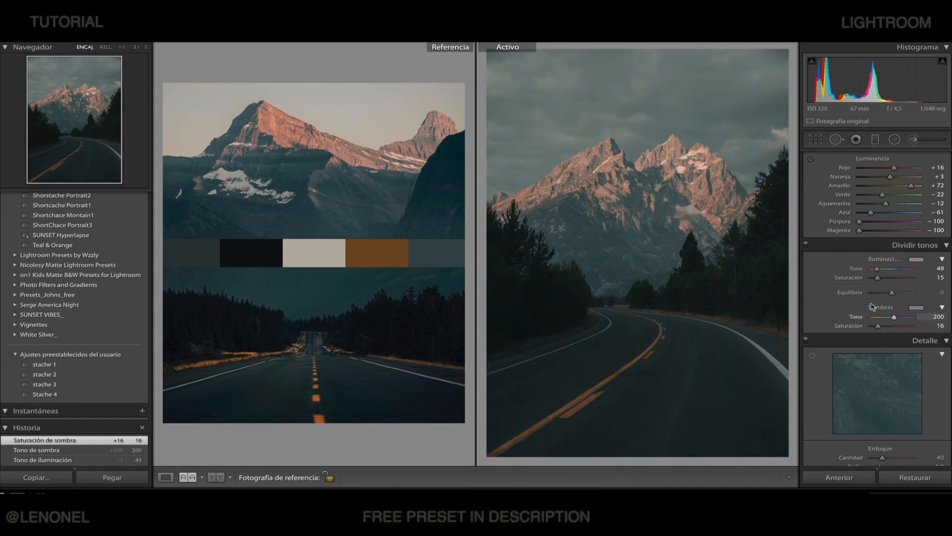
Switch the split toning off and on twice to compare the photo with and without it
click(806, 244)
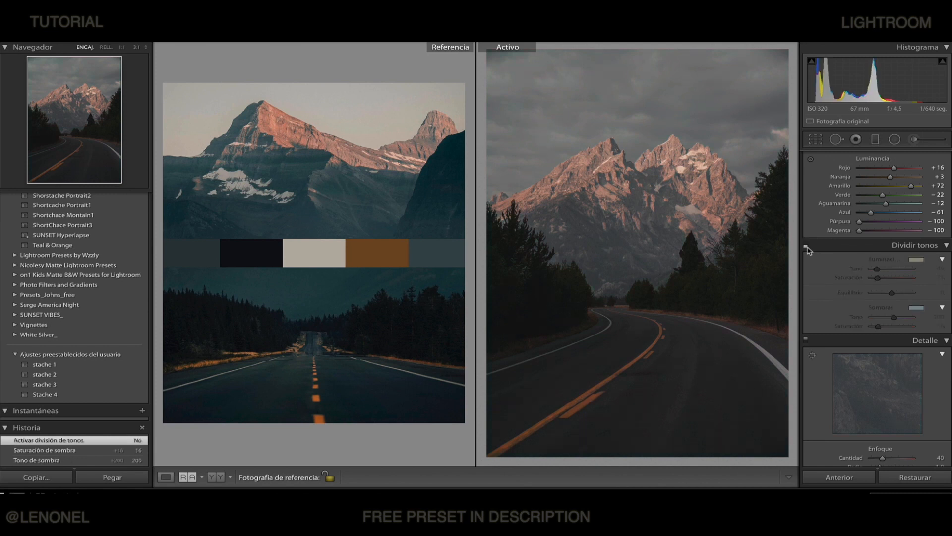
click(805, 245)
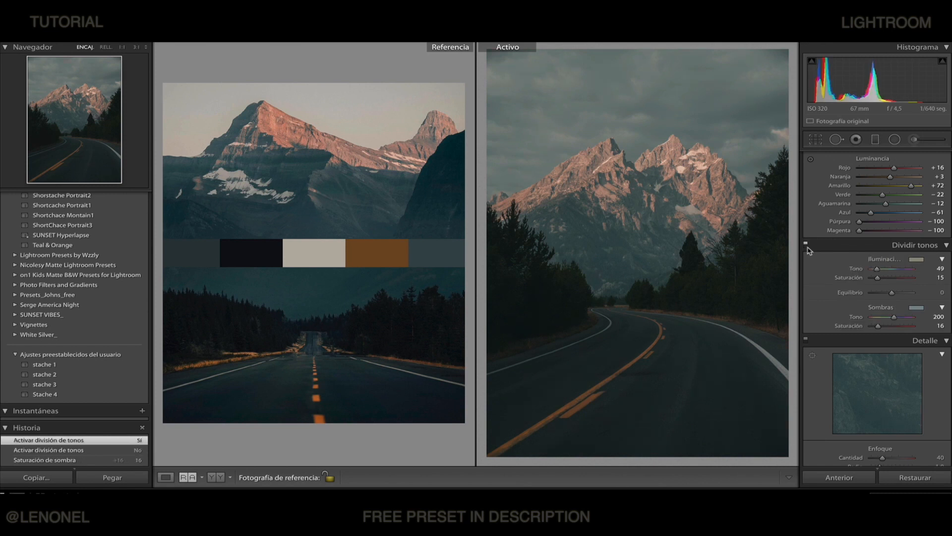
click(806, 244)
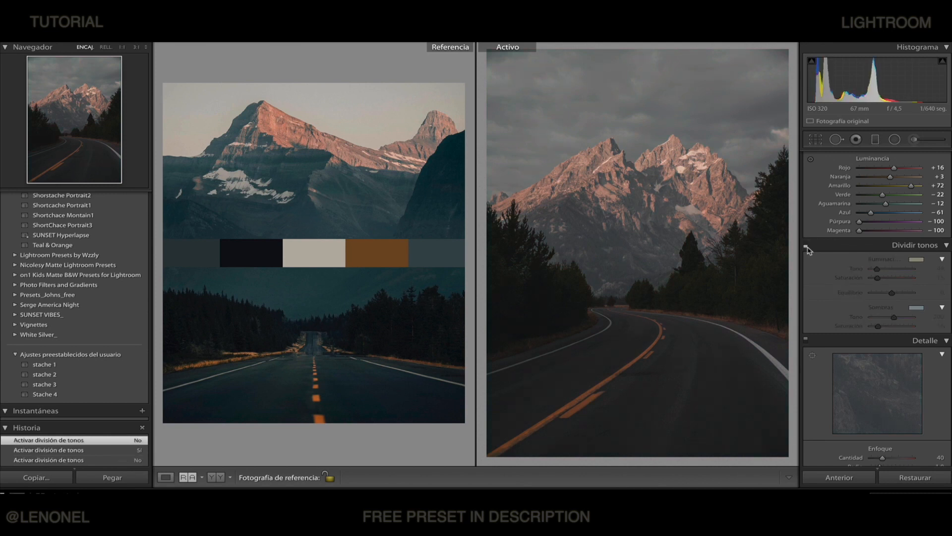
click(806, 245)
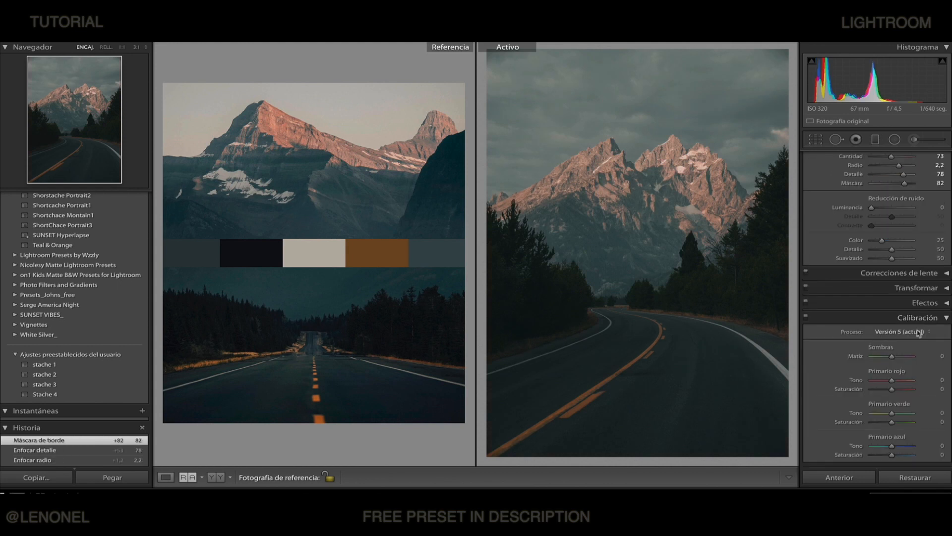
Set the calibration's red primary to hue −29 and saturation +42
click(943, 380)
text(-29)
key(Return)
click(943, 389)
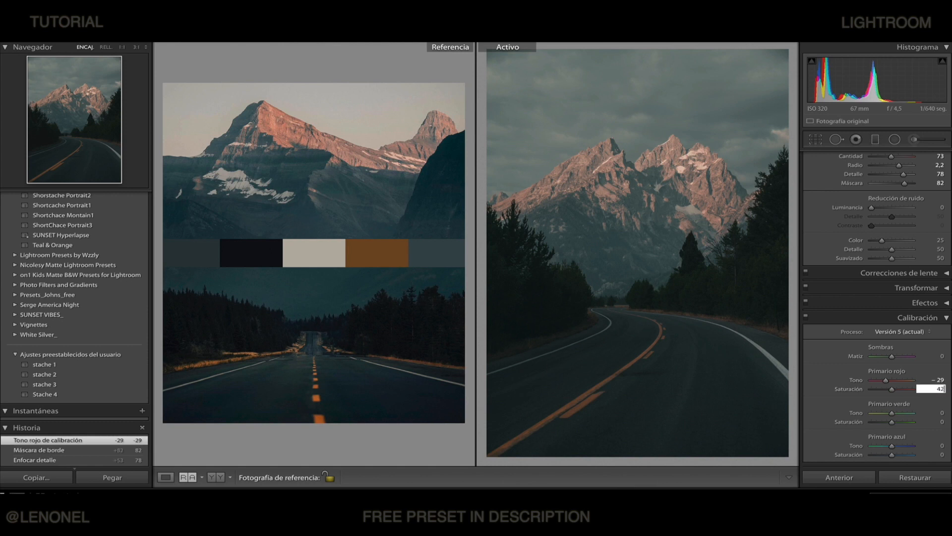
key(Return)
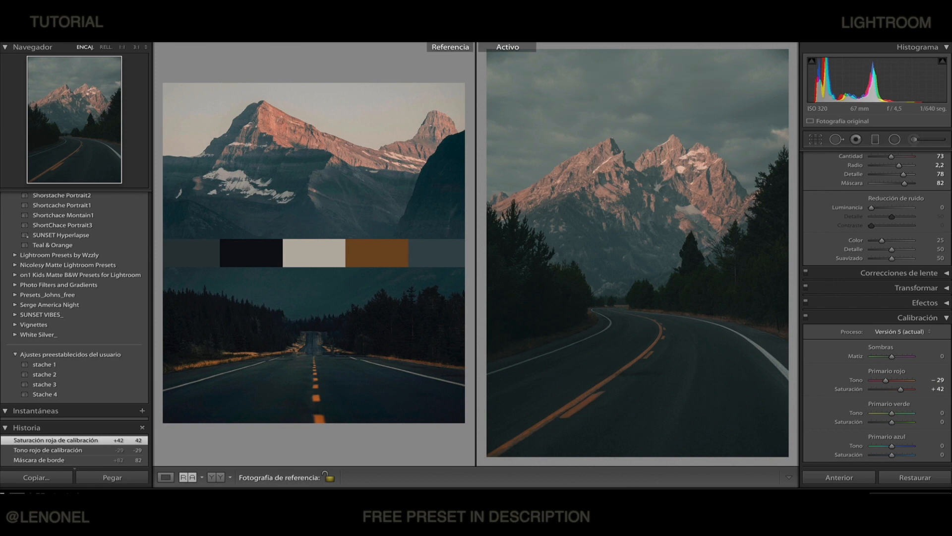
Set the calibration's green primary to hue −58 and saturation +31
click(944, 416)
text(-58)
key(Return)
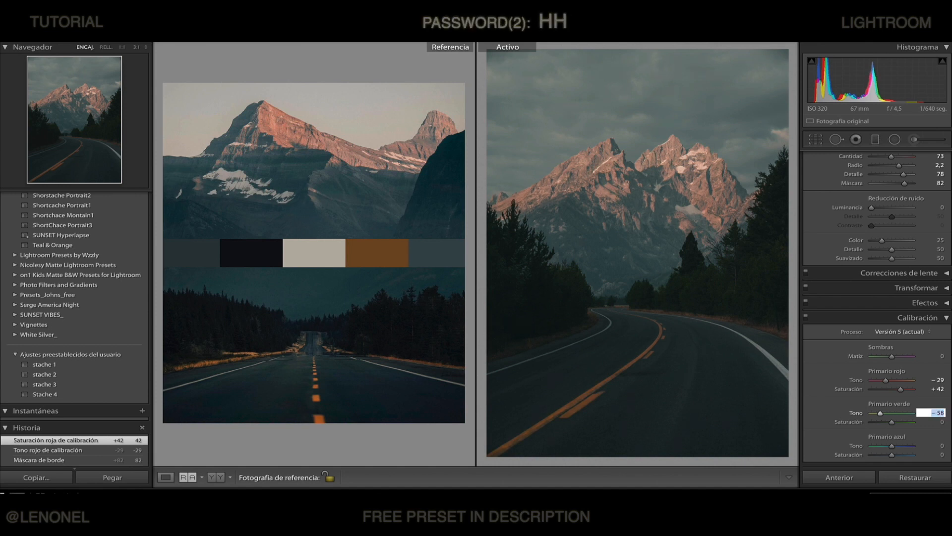
click(939, 422)
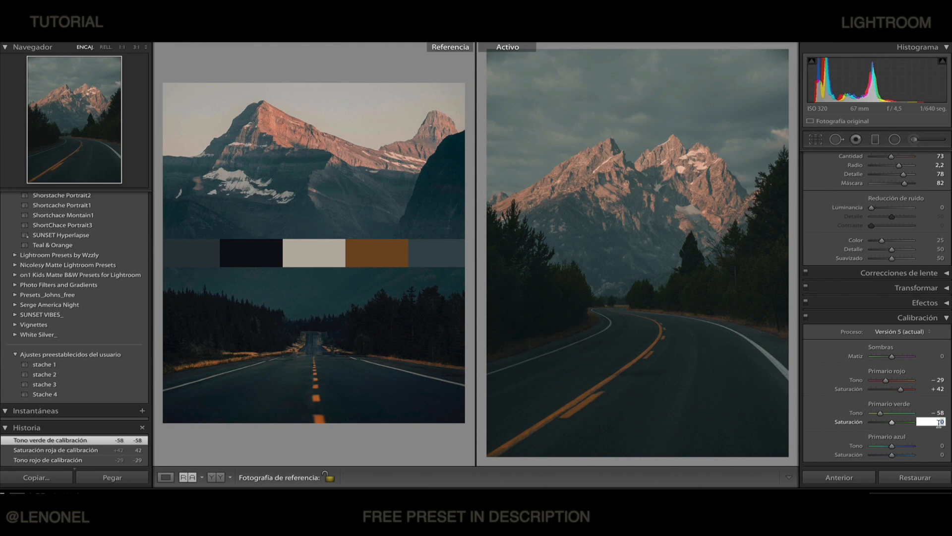
text(31)
key(Return)
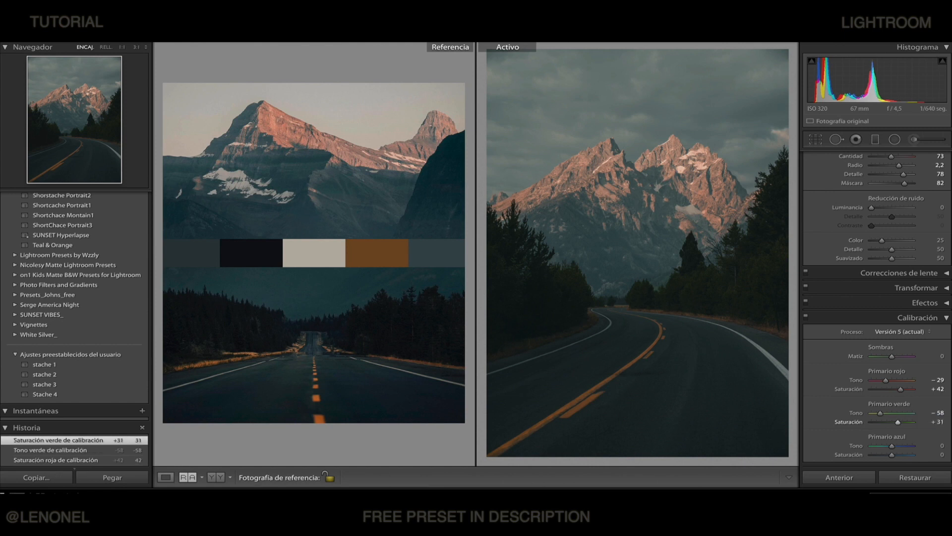
Set the calibration's blue primary to hue −5 and saturation −64
click(941, 445)
key(Return)
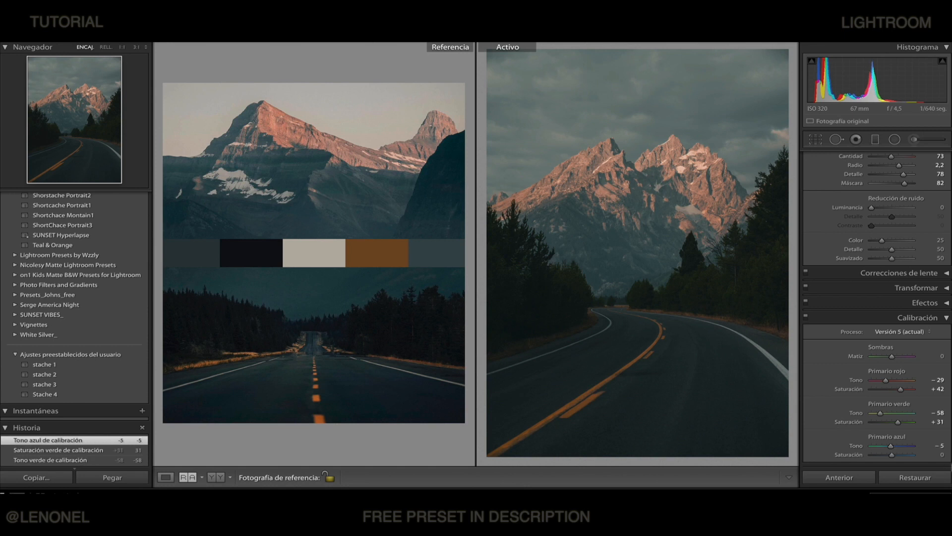
click(942, 454)
key(Return)
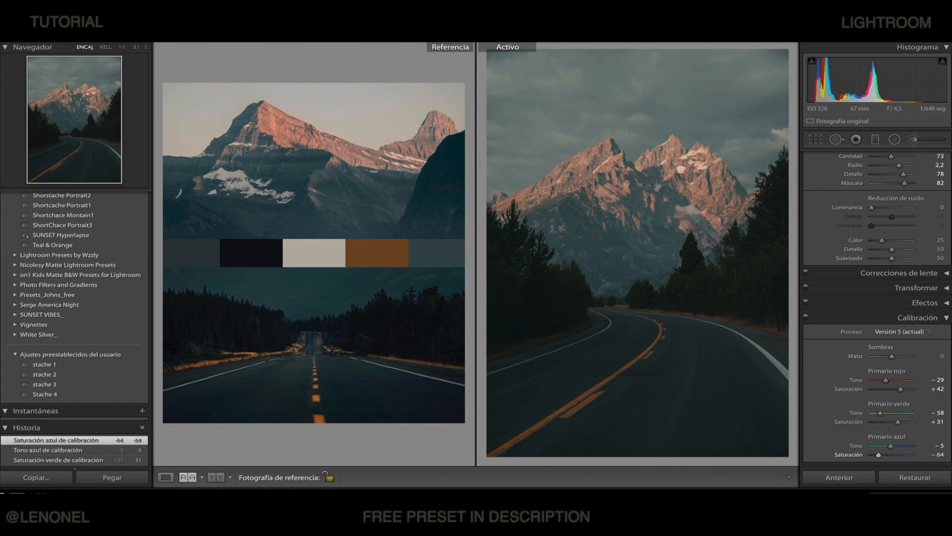
Switch the calibration off and on three times to compare the photo with and without it
click(806, 317)
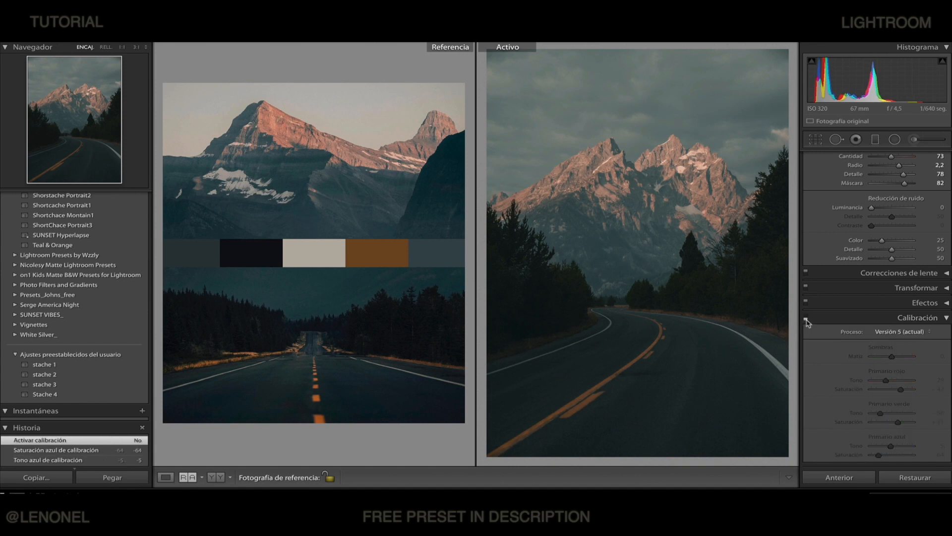
click(806, 318)
click(806, 317)
click(806, 318)
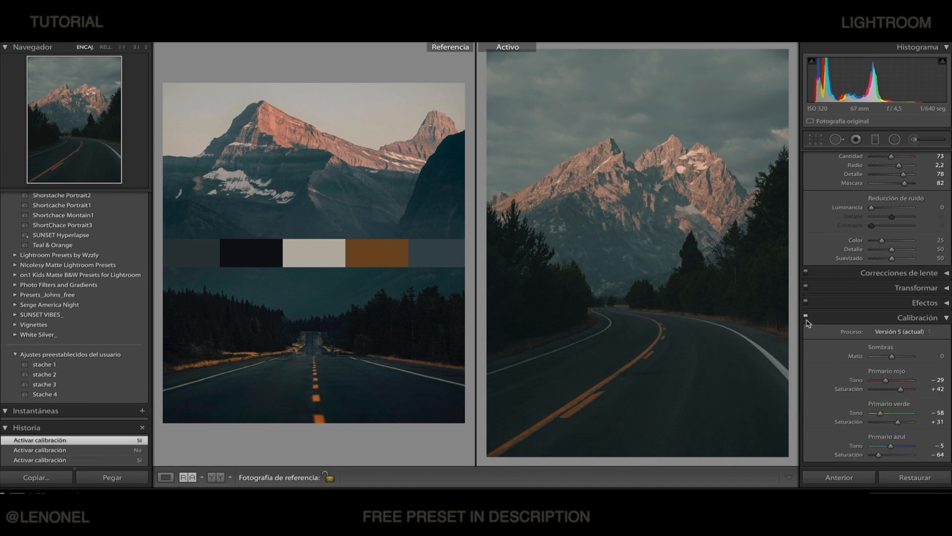
click(806, 317)
click(806, 318)
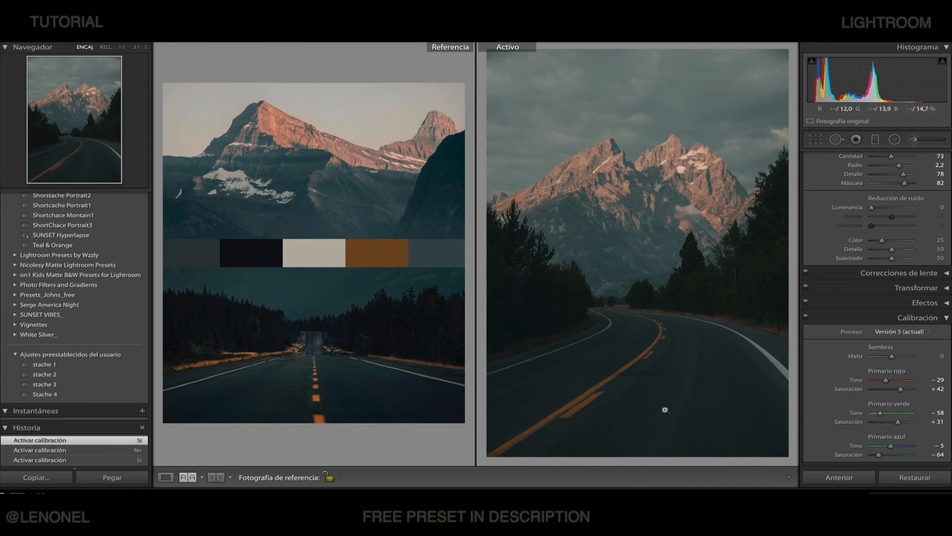
Add a nearly horizontal graduated filter over the road in the foreground, fading upward from the photo's lower edge
key(m)
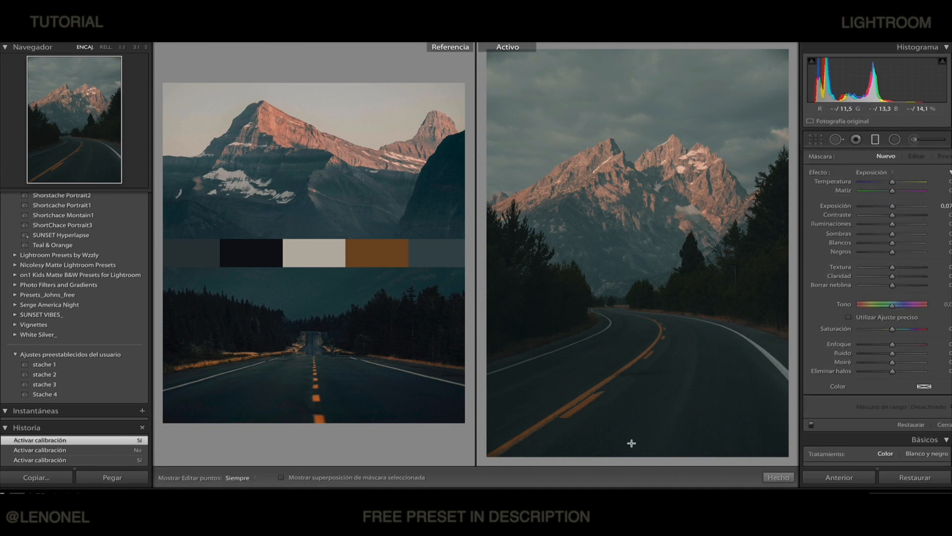
drag(632, 448, 631, 386)
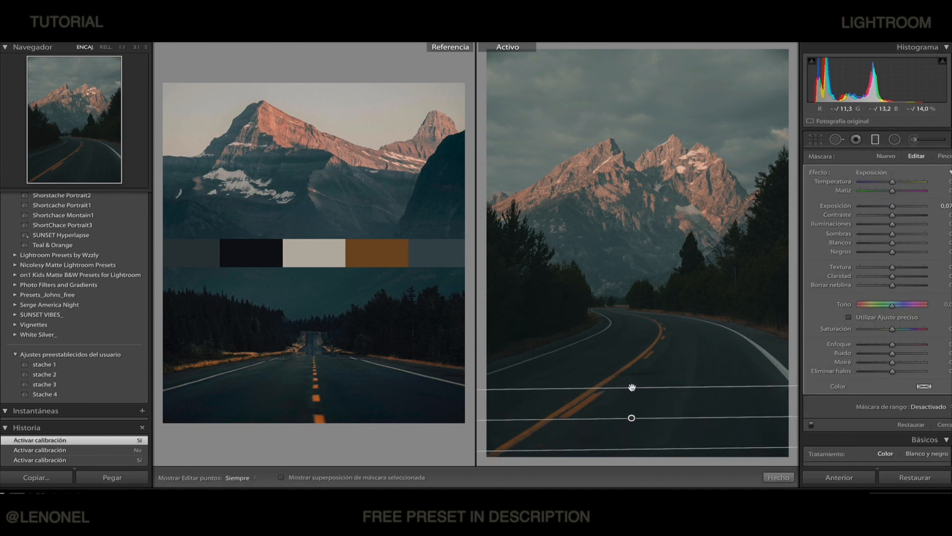
click(281, 477)
Set the graduated filter to exposure −1.00, contrast 20, clarity −23 and sharpness −16, and finish editing it
mouse_move(892, 205)
mouse_down()
mouse_move(884, 206)
mouse_move(898, 214)
mouse_up()
drag(892, 344, 887, 344)
drag(892, 276, 884, 276)
drag(884, 206, 883, 206)
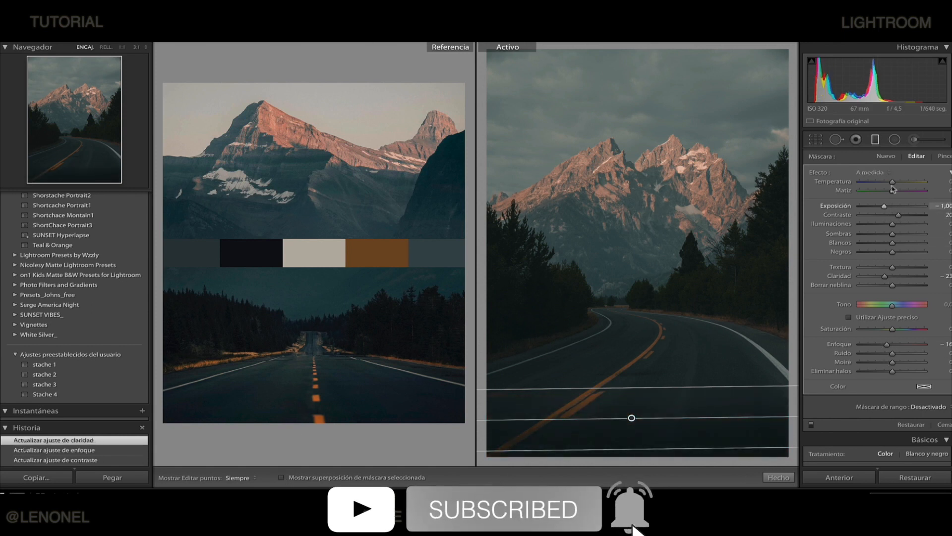
click(771, 479)
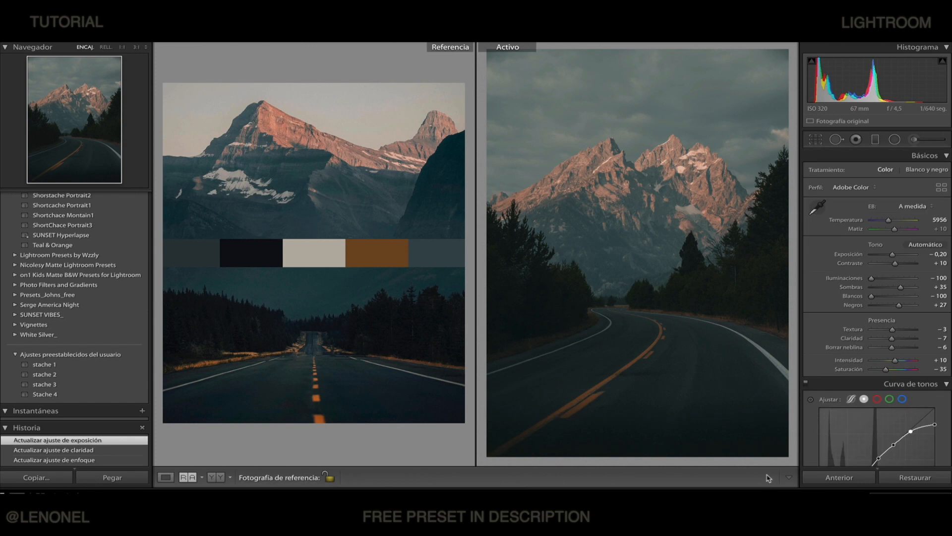
Compare the graded photo with its original in the before-and-after view, and return to the reference view
click(219, 480)
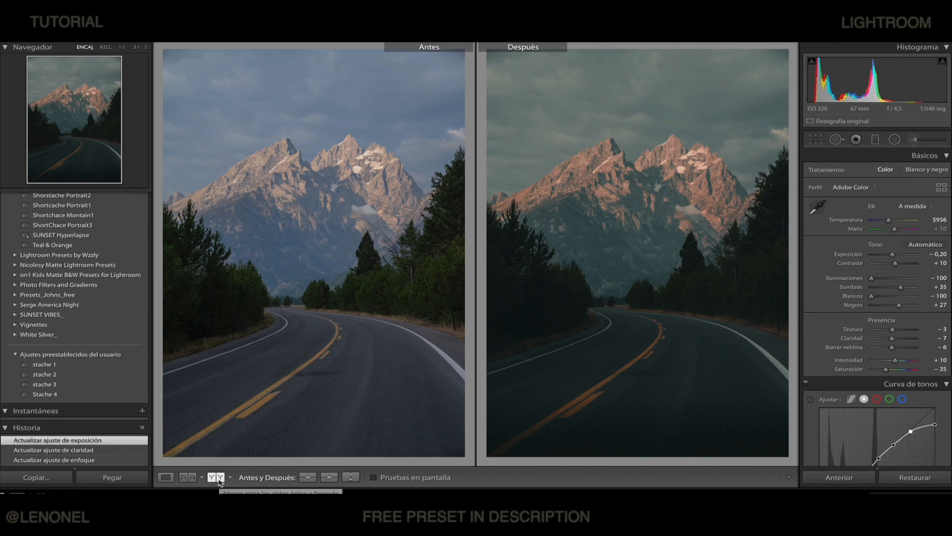
click(183, 479)
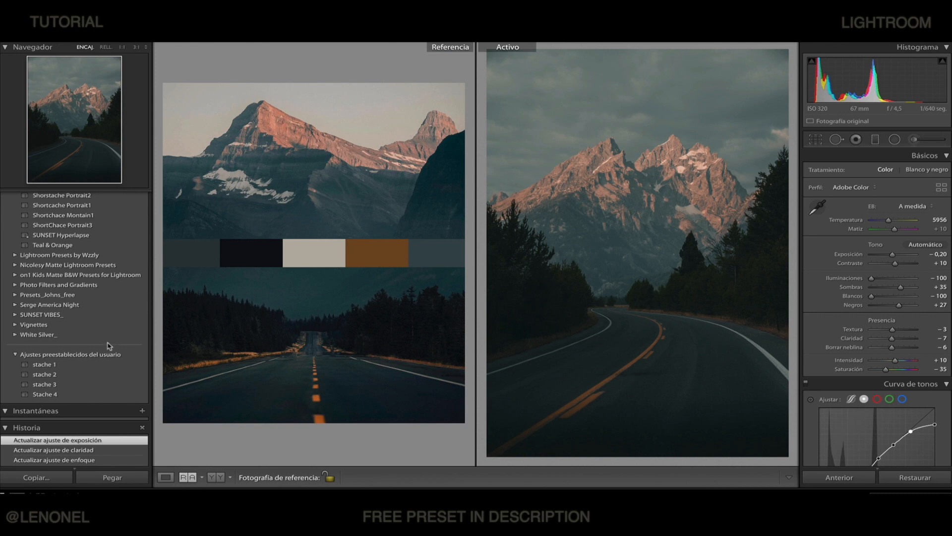
Create a develop preset named Montaña Shortschace1 in the LENONEL Preset group, also including the transform, calibration and graduated filter settings
scroll(118, 336, up, 8)
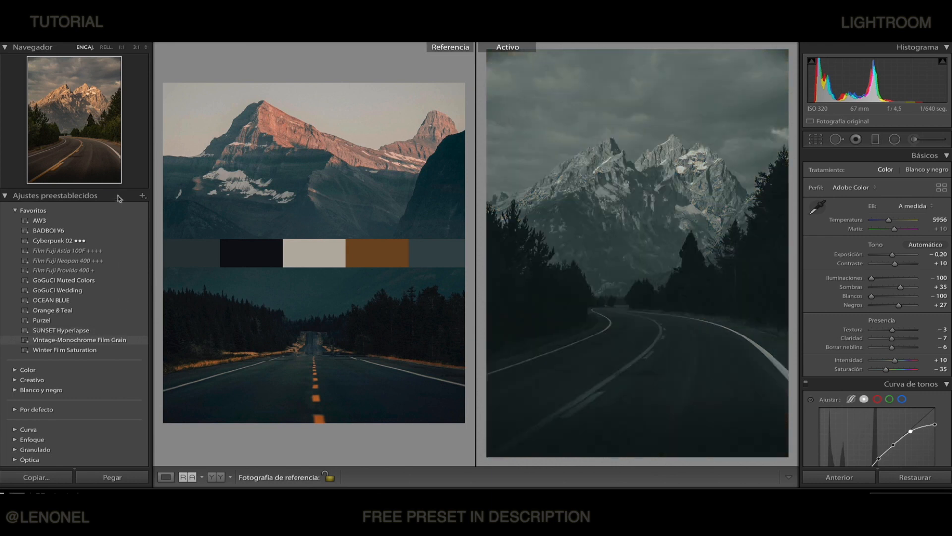
click(143, 195)
click(195, 206)
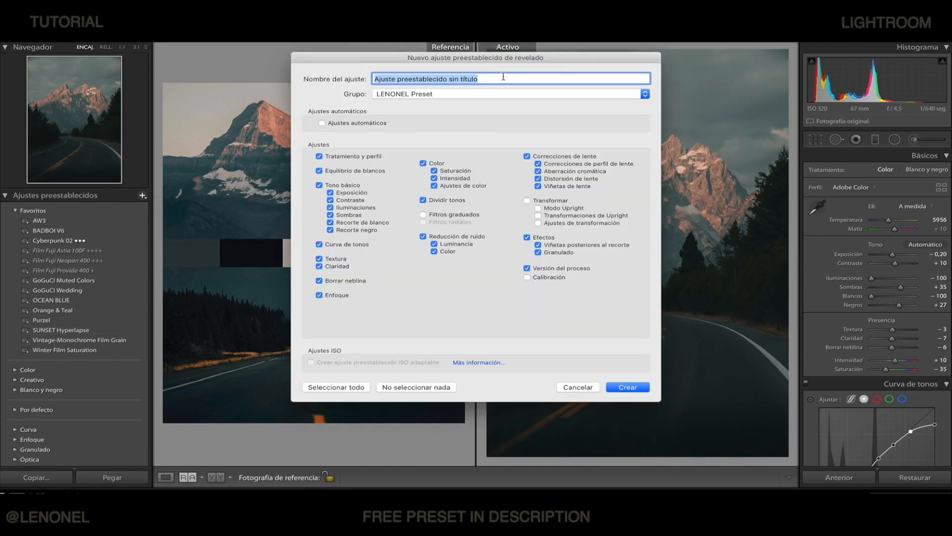
text(Montaña Shorts)
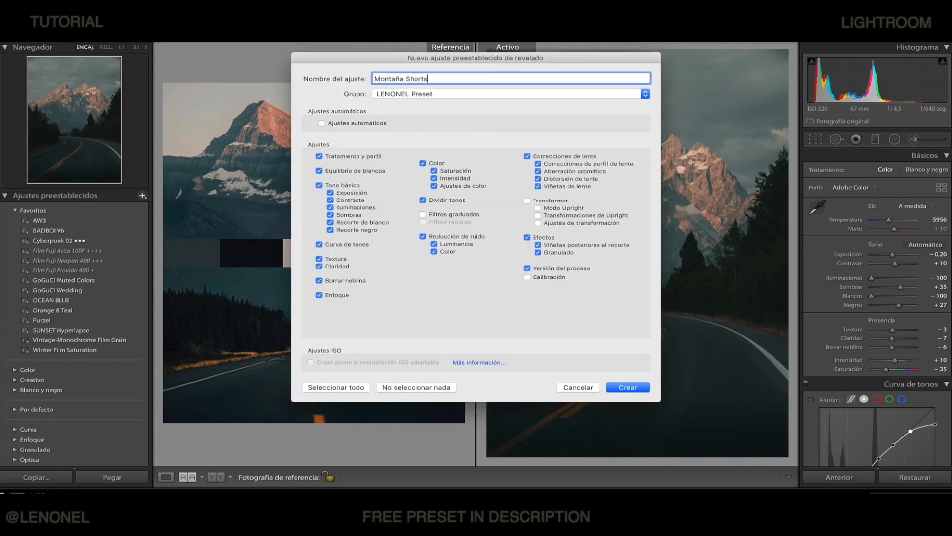
text(chace1)
click(527, 201)
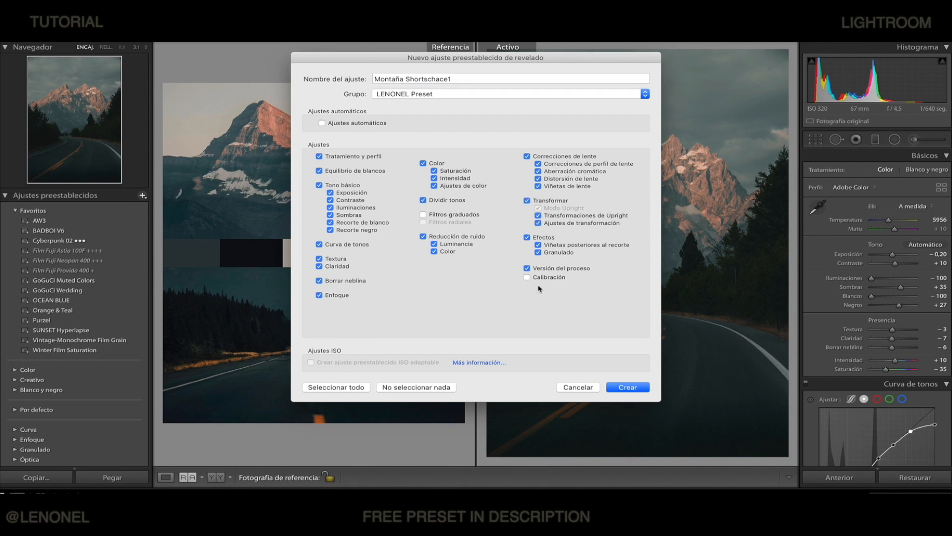
click(526, 277)
click(423, 214)
click(628, 387)
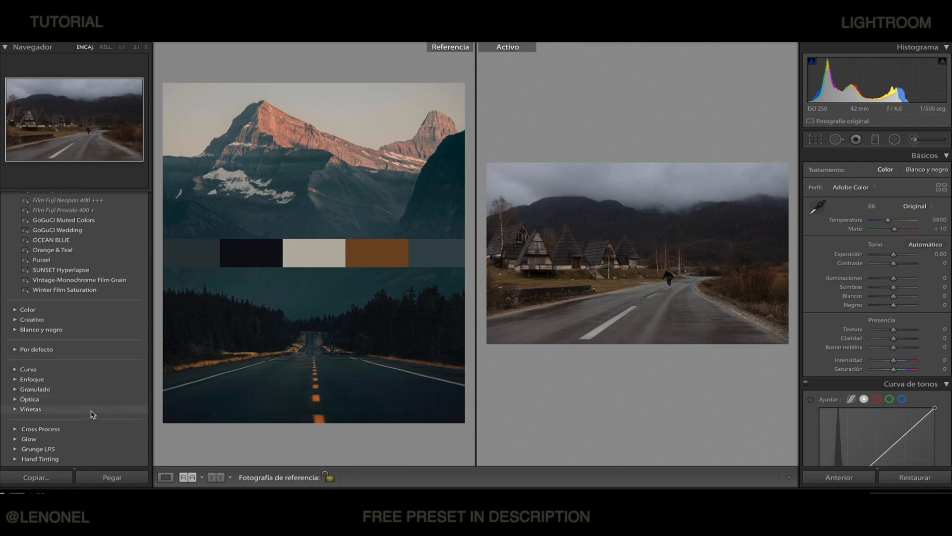
Apply the Montaña Shortschace1 preset to the village road photo and compare it before and after
scroll(127, 325, down, 10)
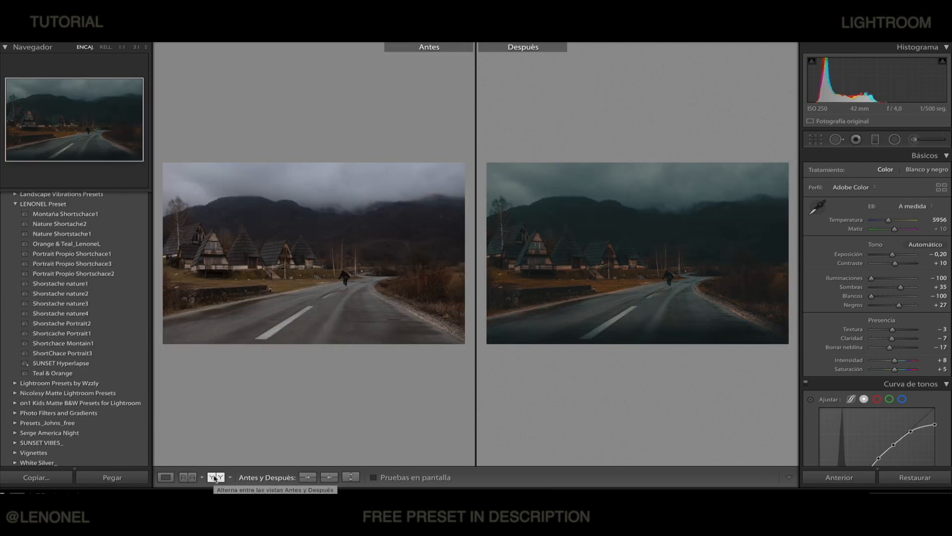